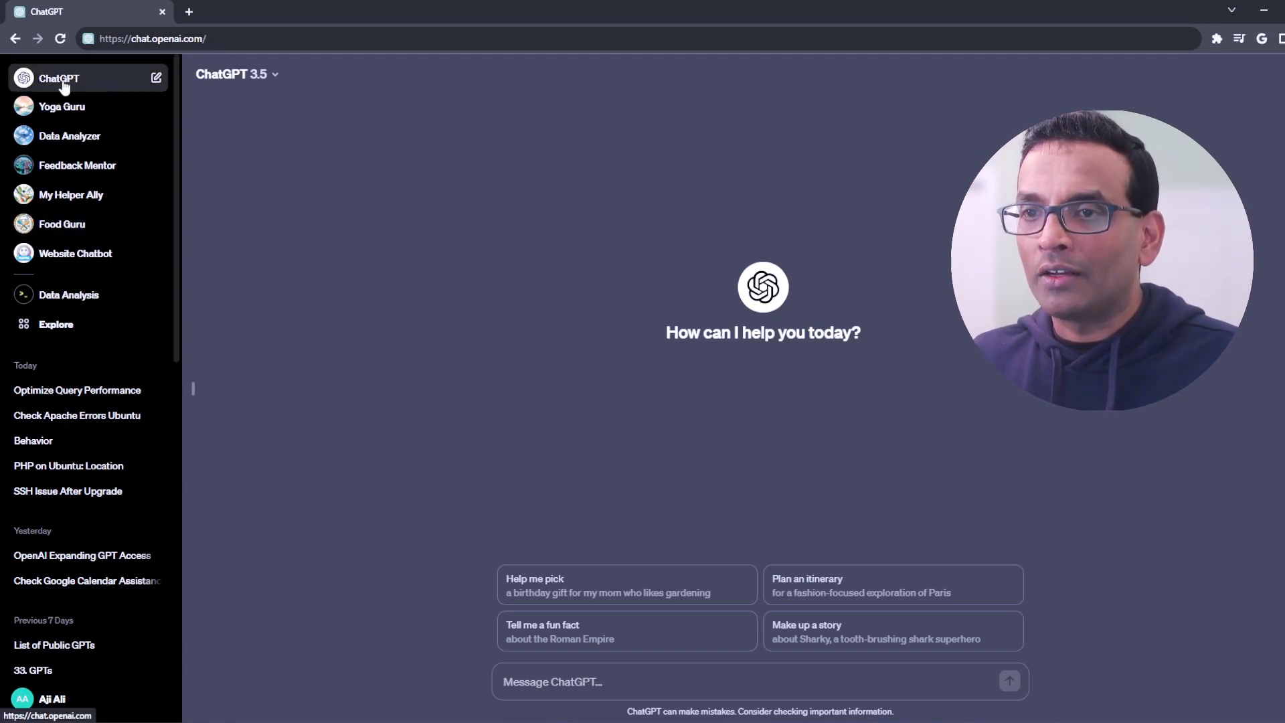
Step: Open the GPT Explore page and look through the My GPTs, Recently Used and Made by OpenAI lists
click(60, 326)
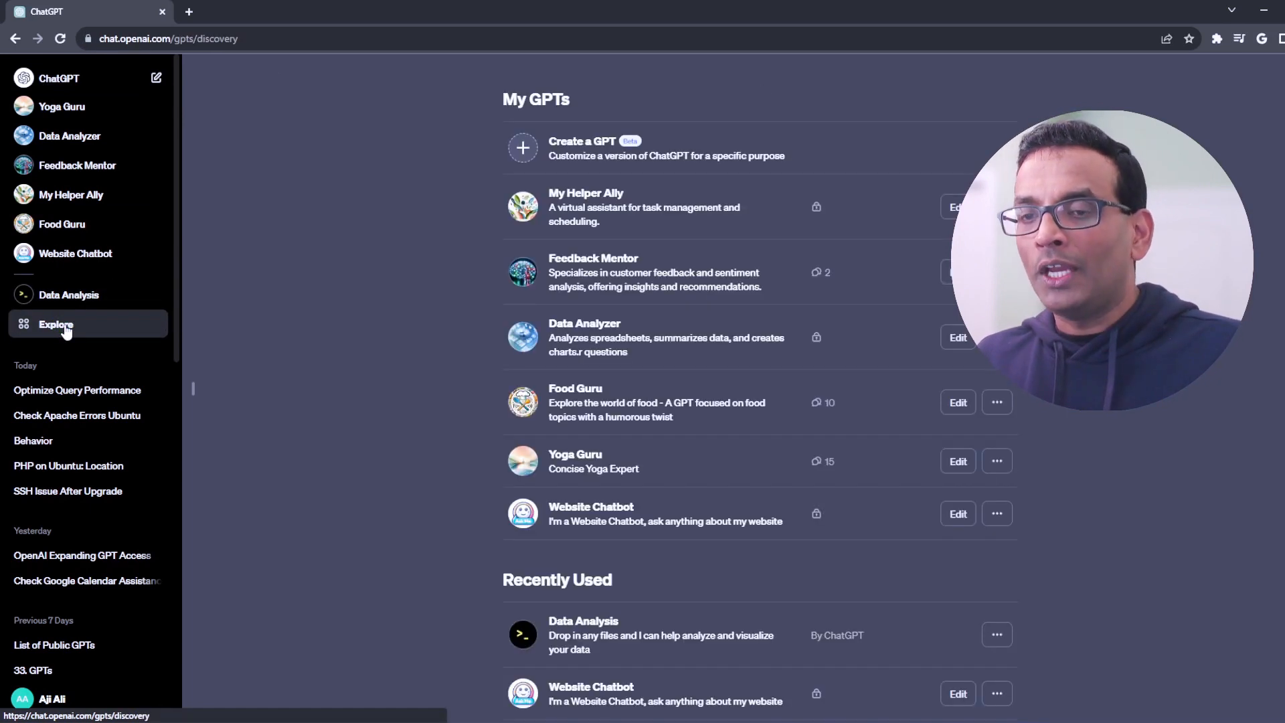
drag(481, 99, 406, 95)
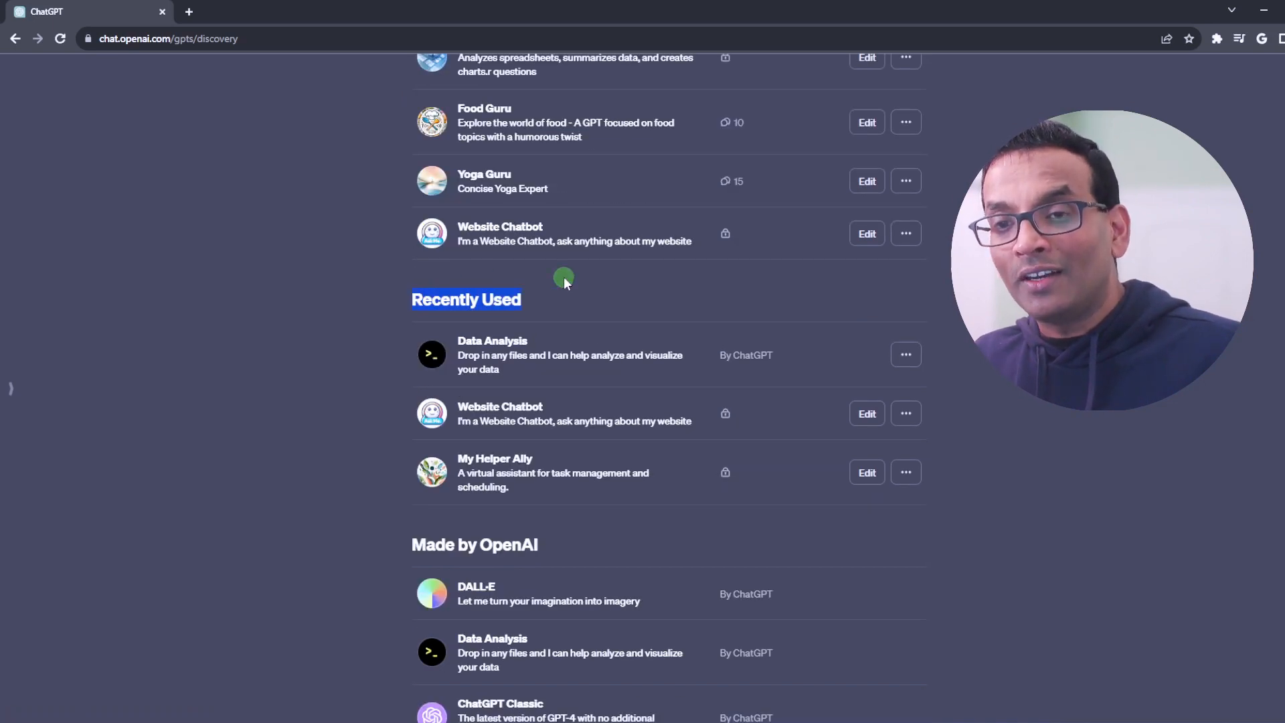
scroll(592, 318, down, 2)
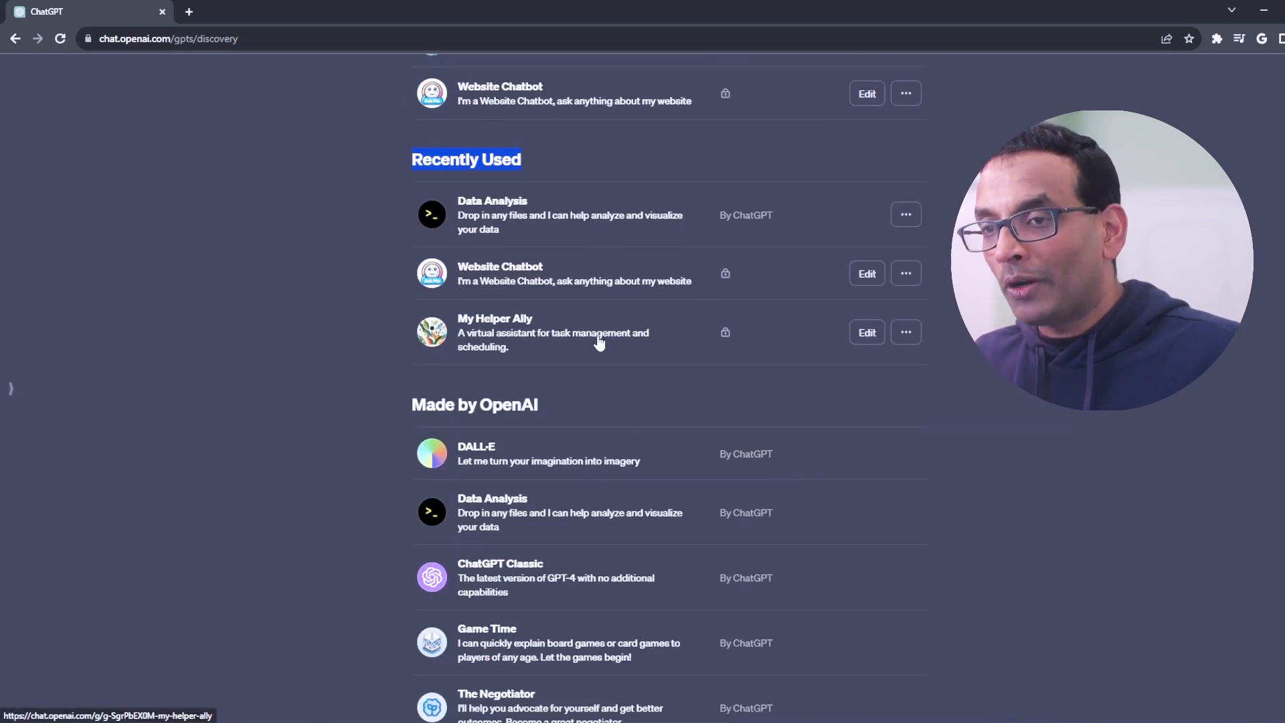
scroll(607, 345, down, 2)
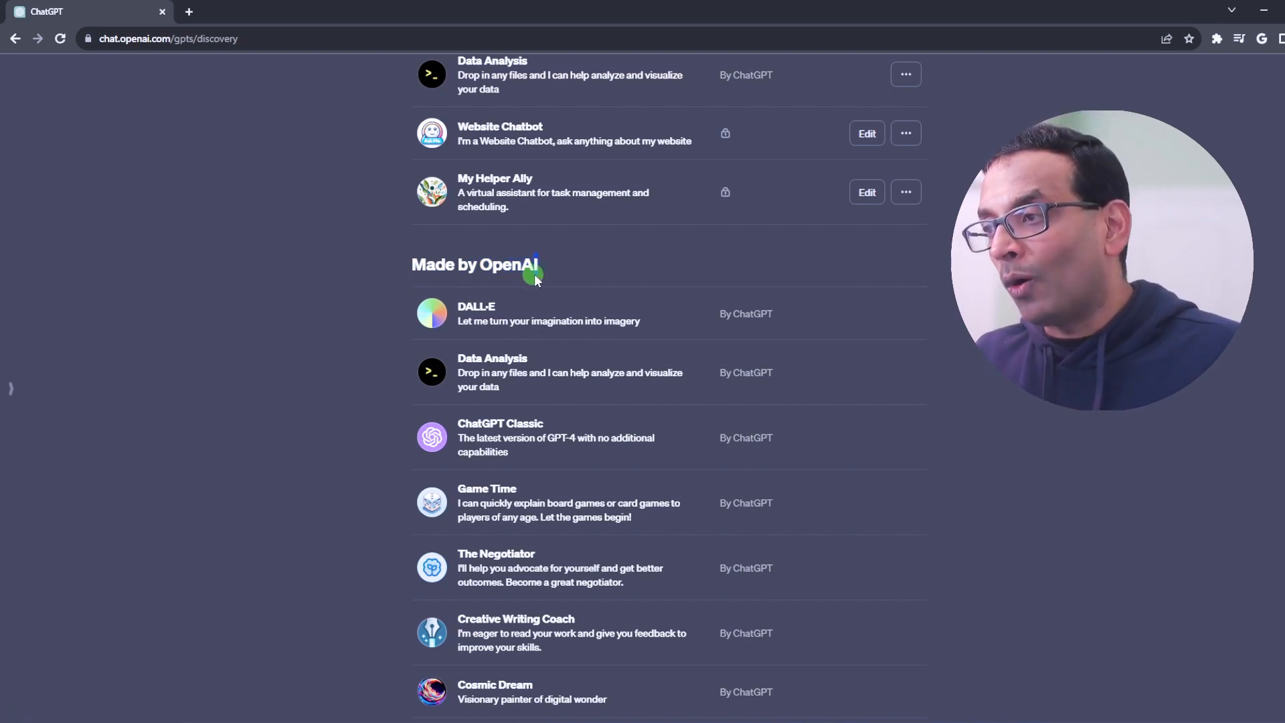
drag(534, 273, 541, 273)
scroll(400, 317, down, 1)
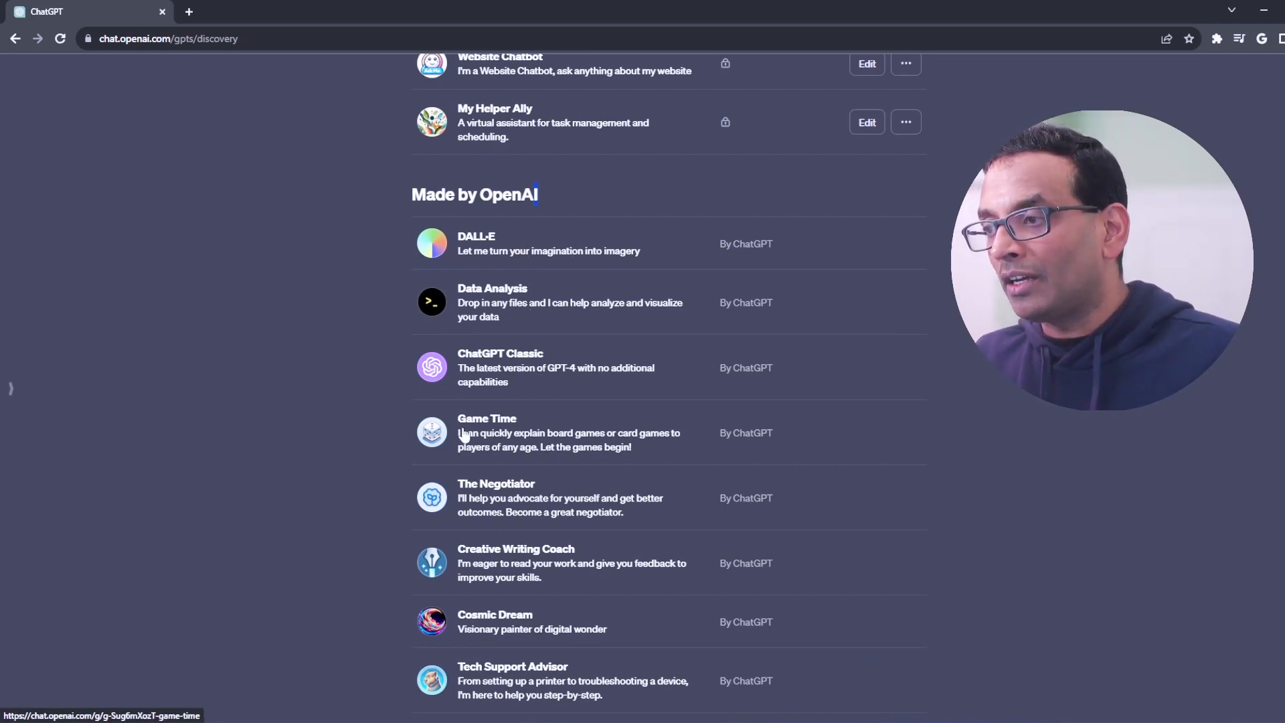
scroll(582, 422, down, 1)
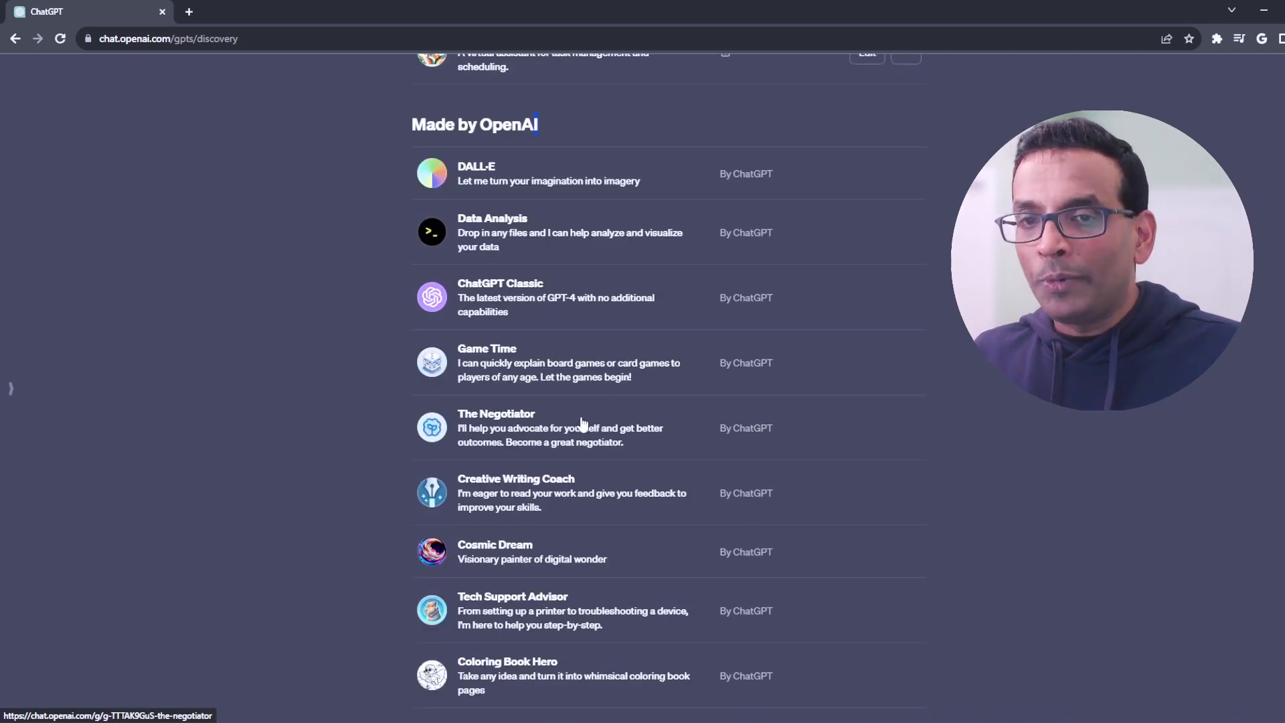
scroll(580, 420, up, 2)
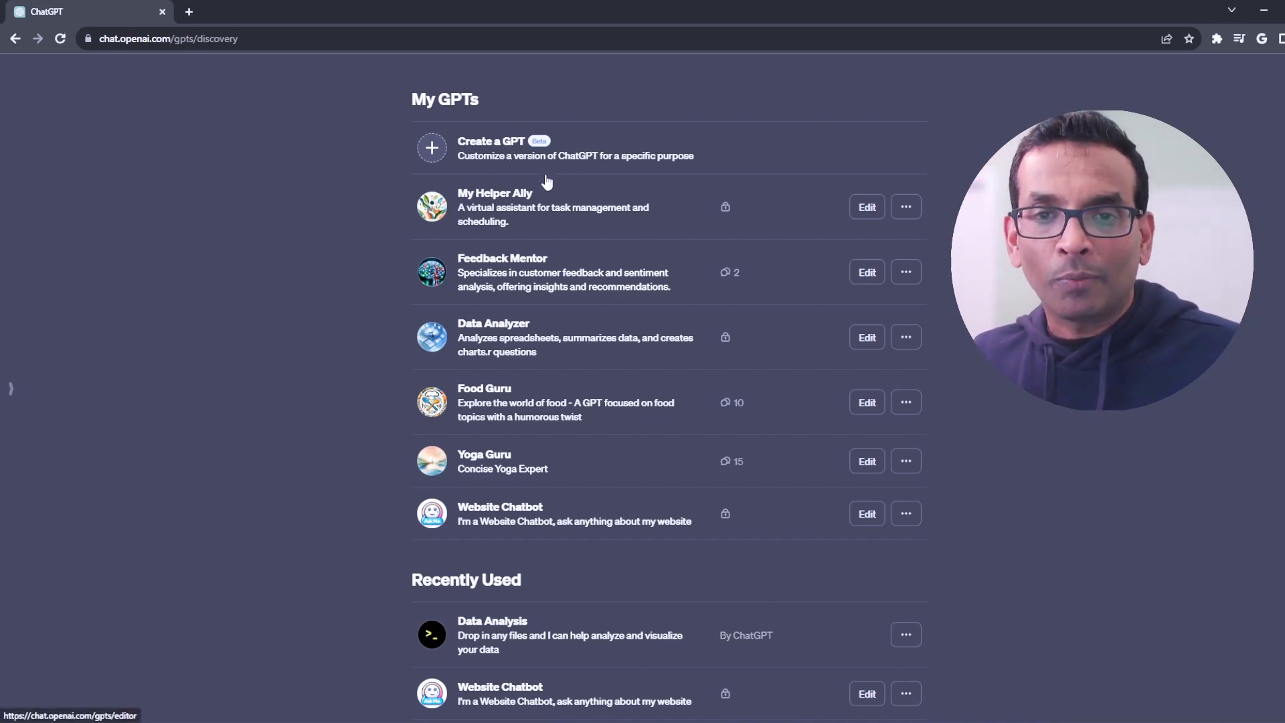
Step: Start creating a new custom GPT with the GPT Builder
click(451, 150)
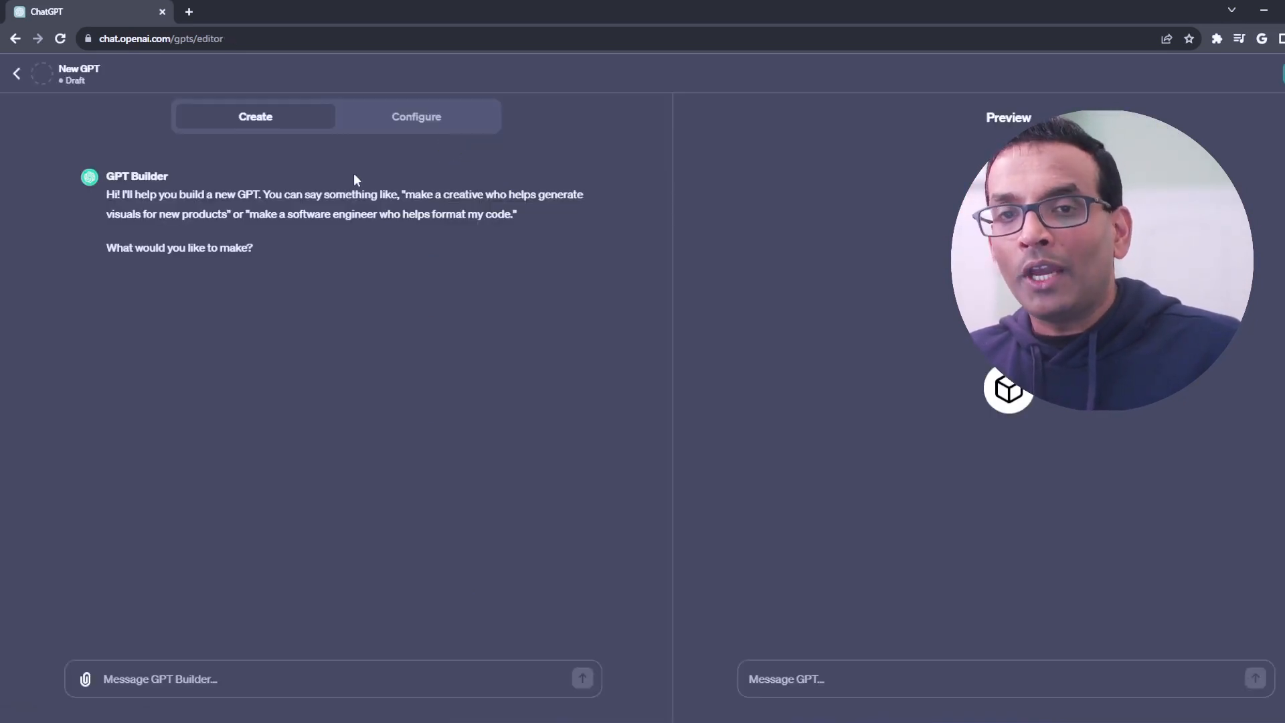
click(321, 246)
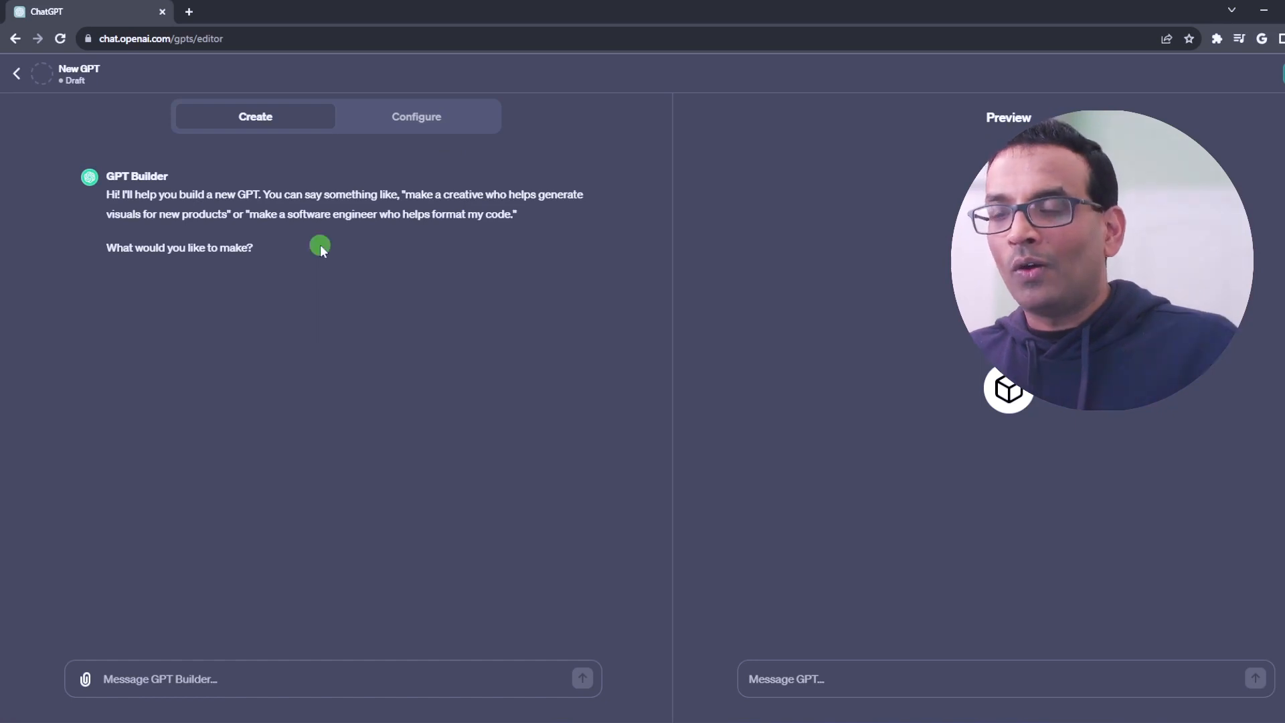
click(82, 178)
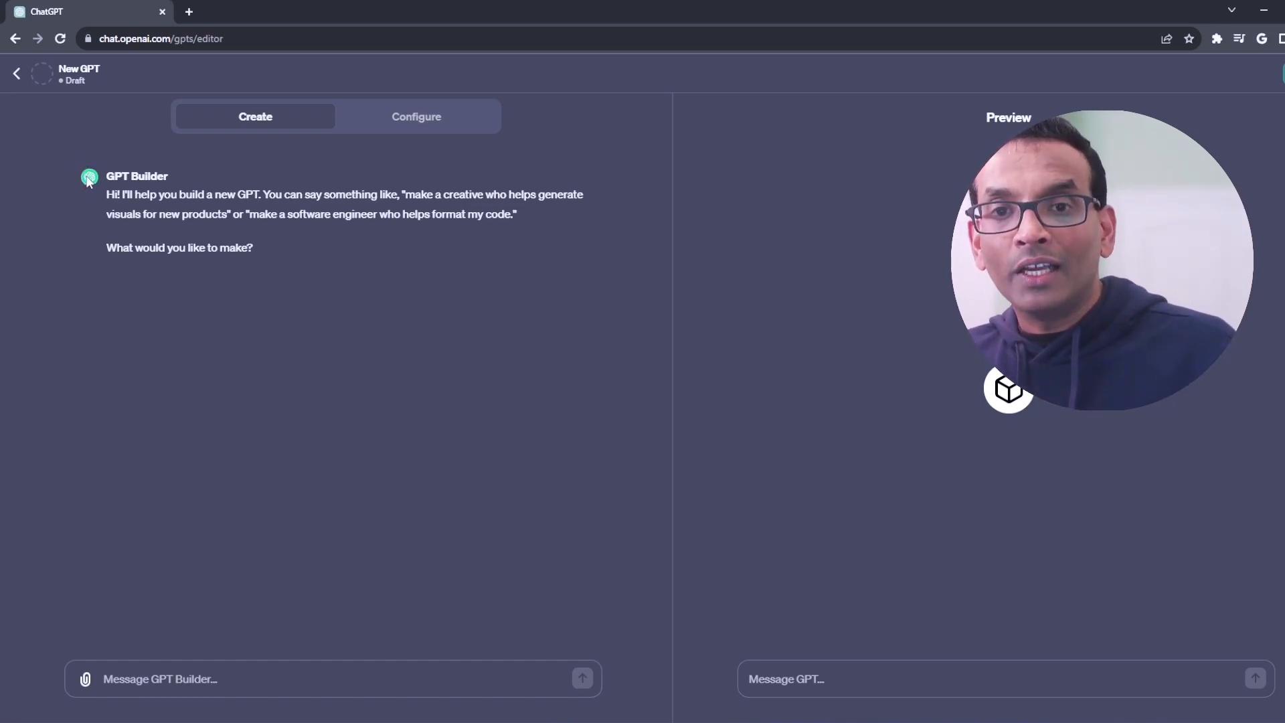
click(562, 150)
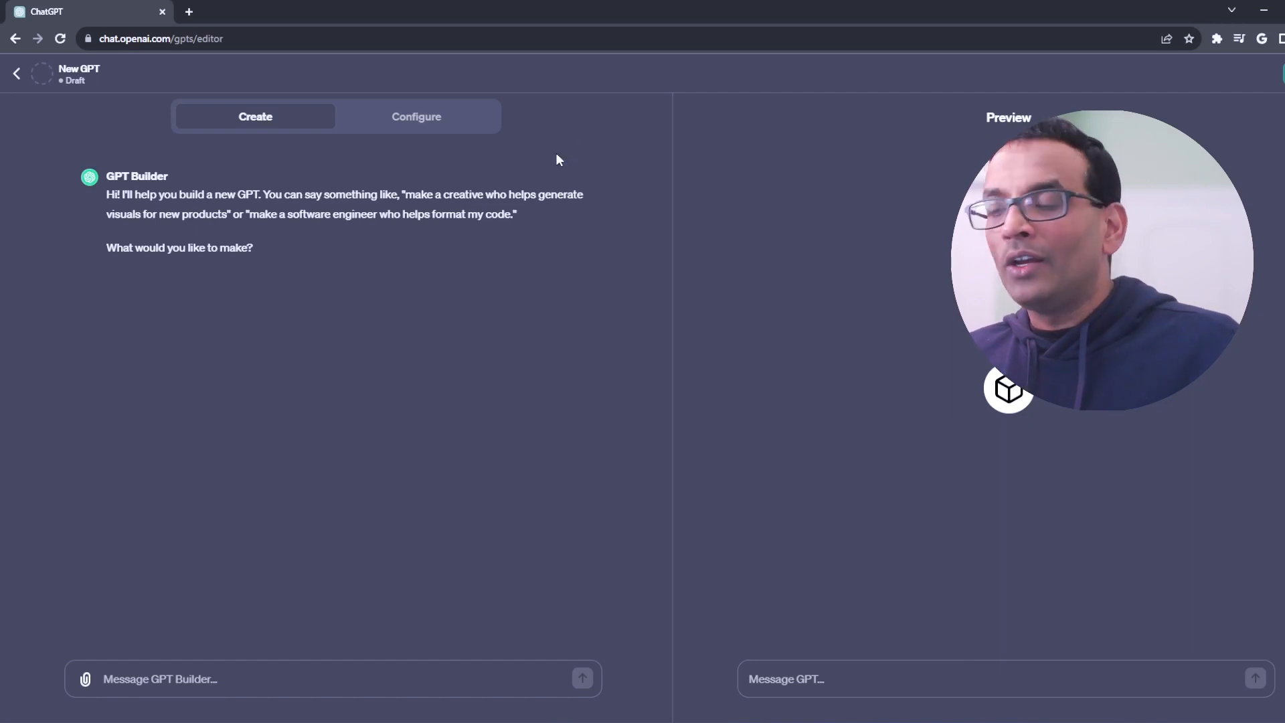
click(978, 116)
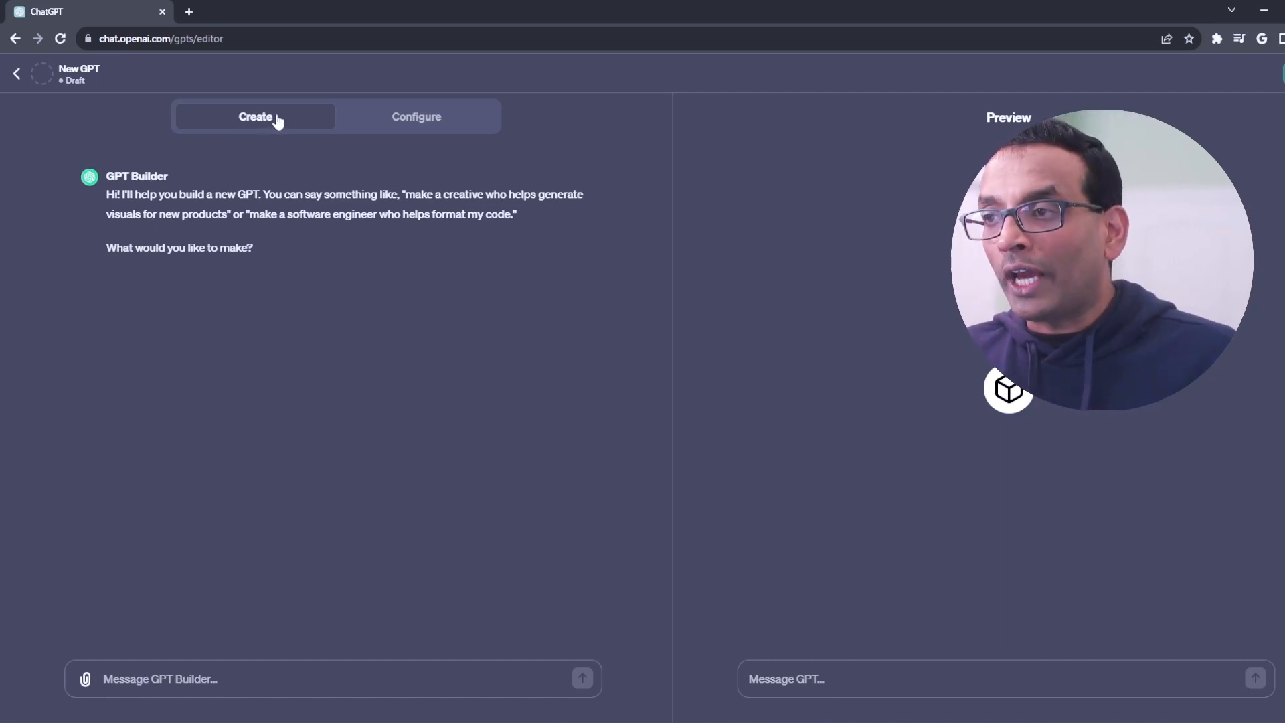
Step: Examine the new GPT's empty Configure settings and return to the Create conversation
click(391, 123)
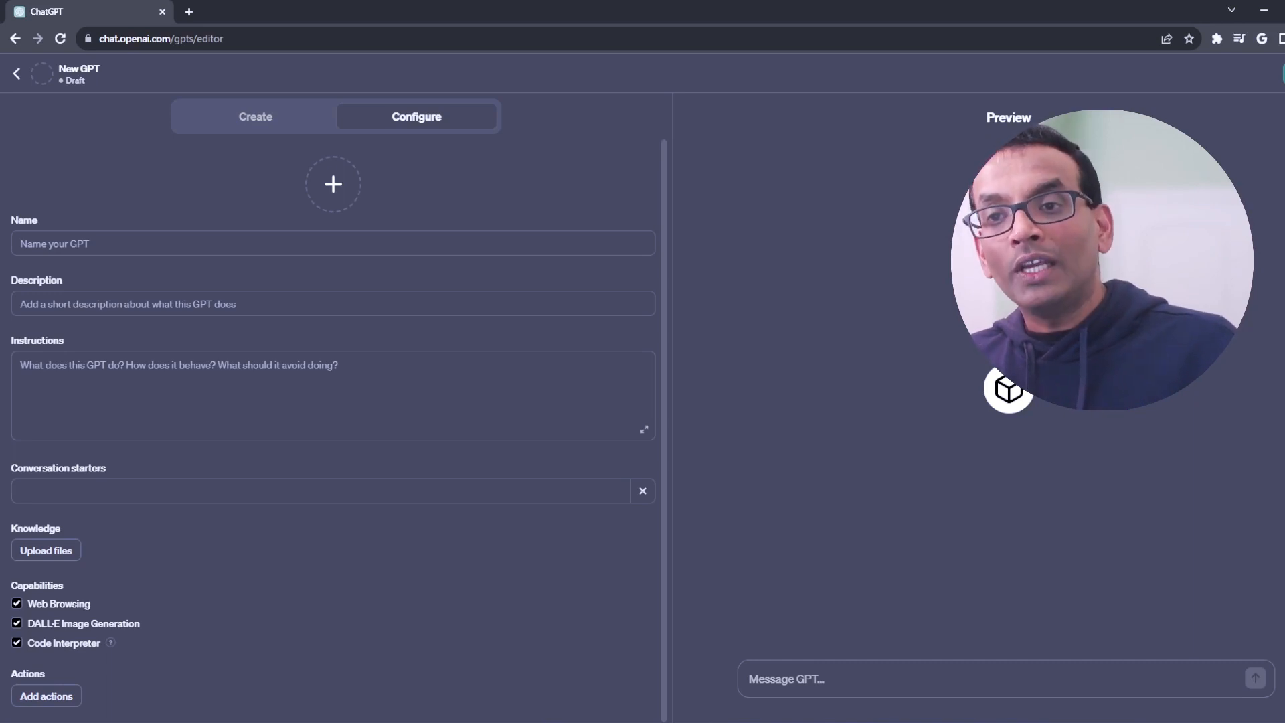
click(263, 118)
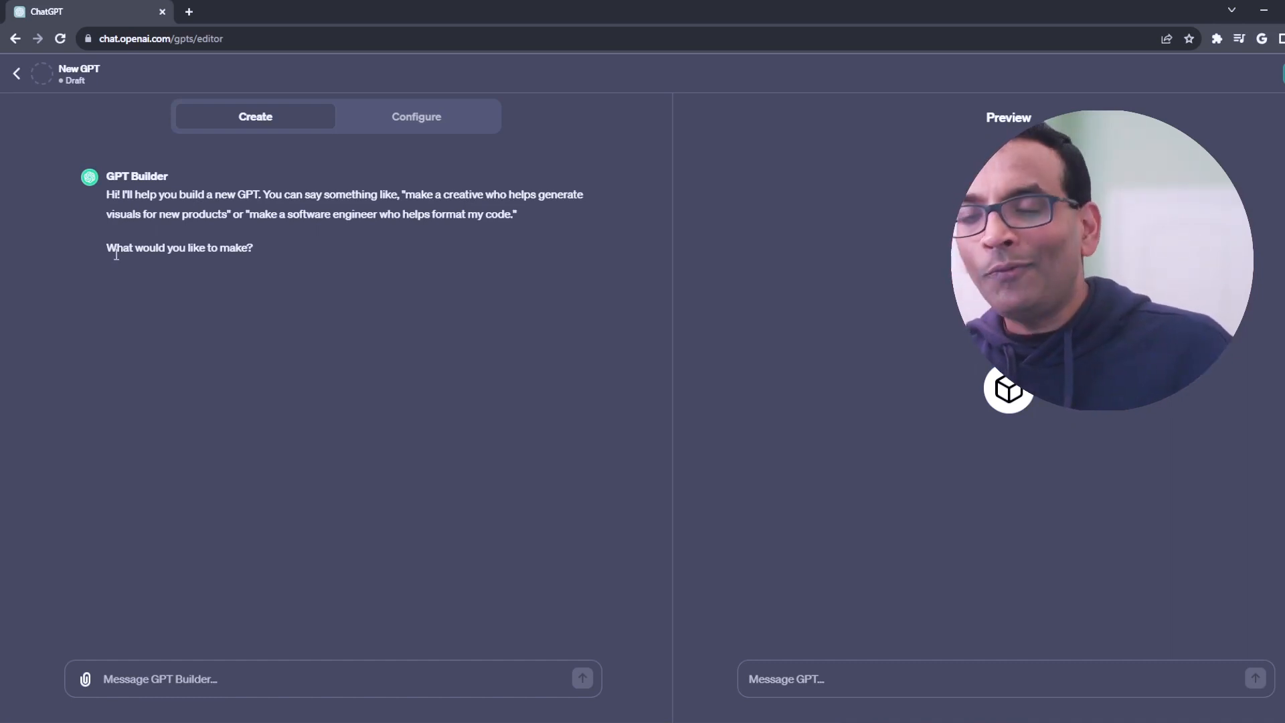
click(445, 117)
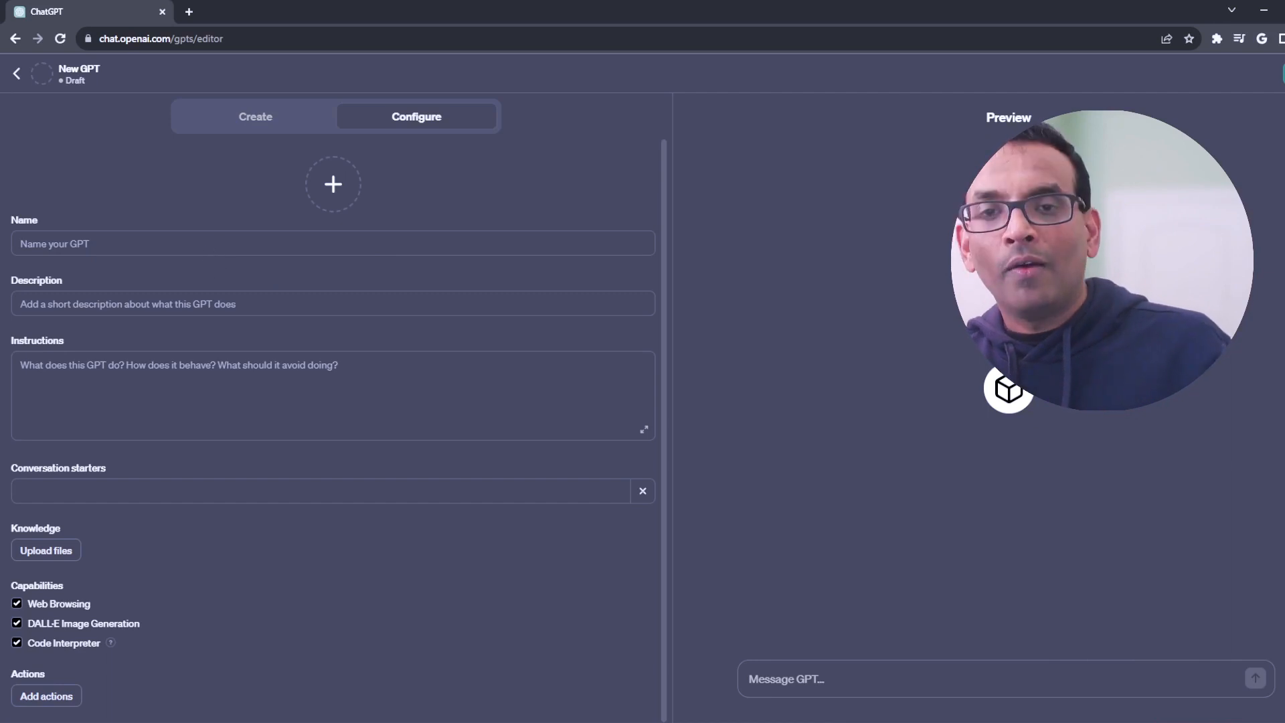
click(278, 118)
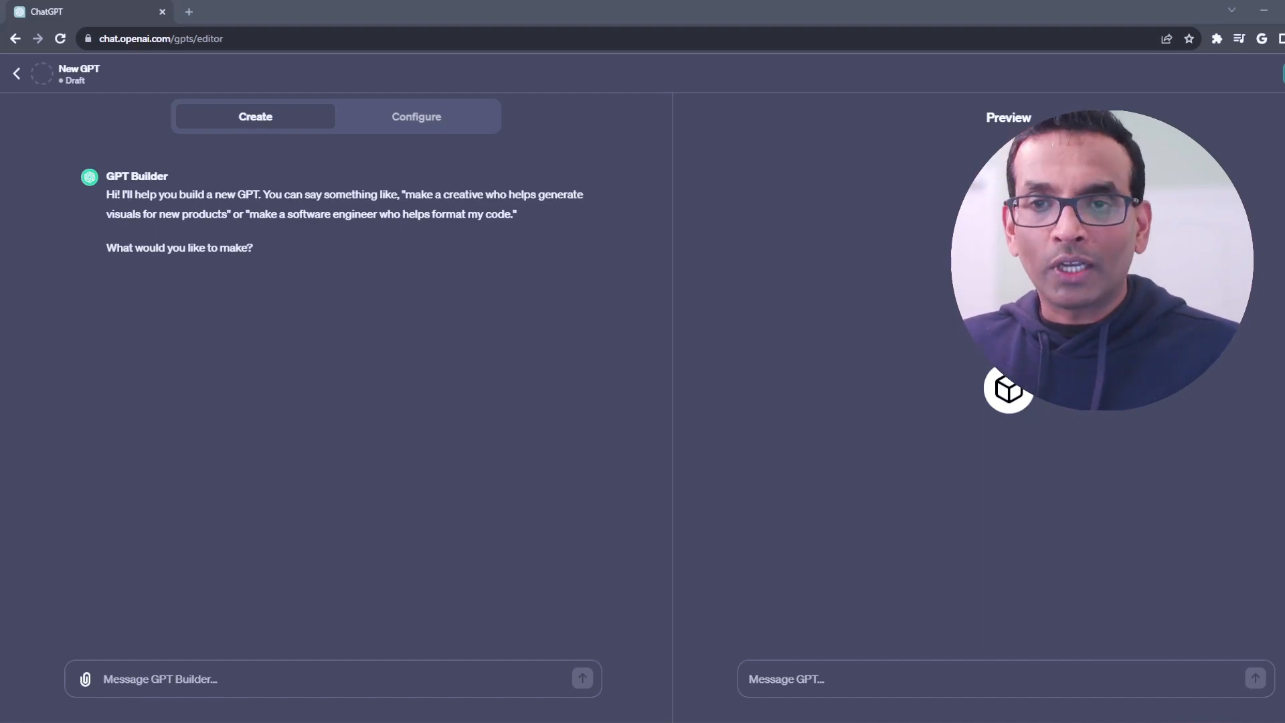
Step: Send the GPT Builder a prompt for a GPT specializing in 'Customer Feedback and Sentiment Analysis' of uploaded Excel or CSV data, with insights and recommendations
key(ctrl+v)
scroll(295, 641, up, 2)
drag(159, 450, 526, 480)
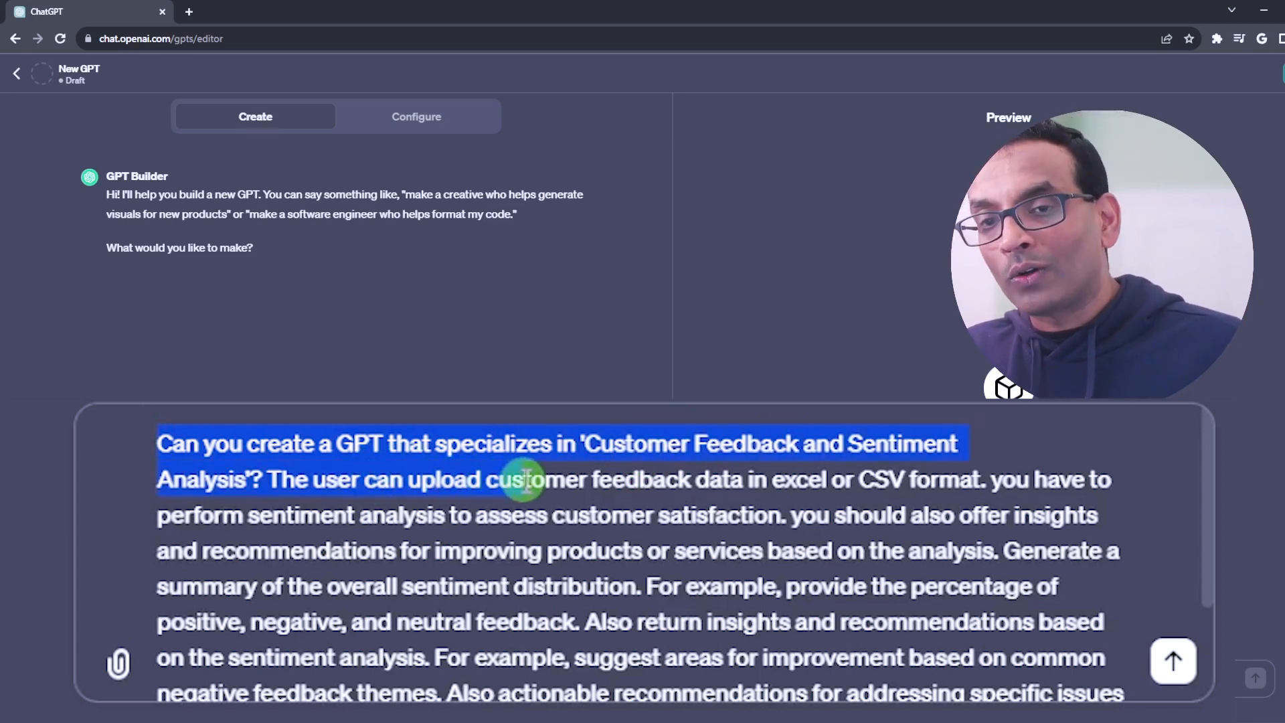
drag(526, 481, 1081, 713)
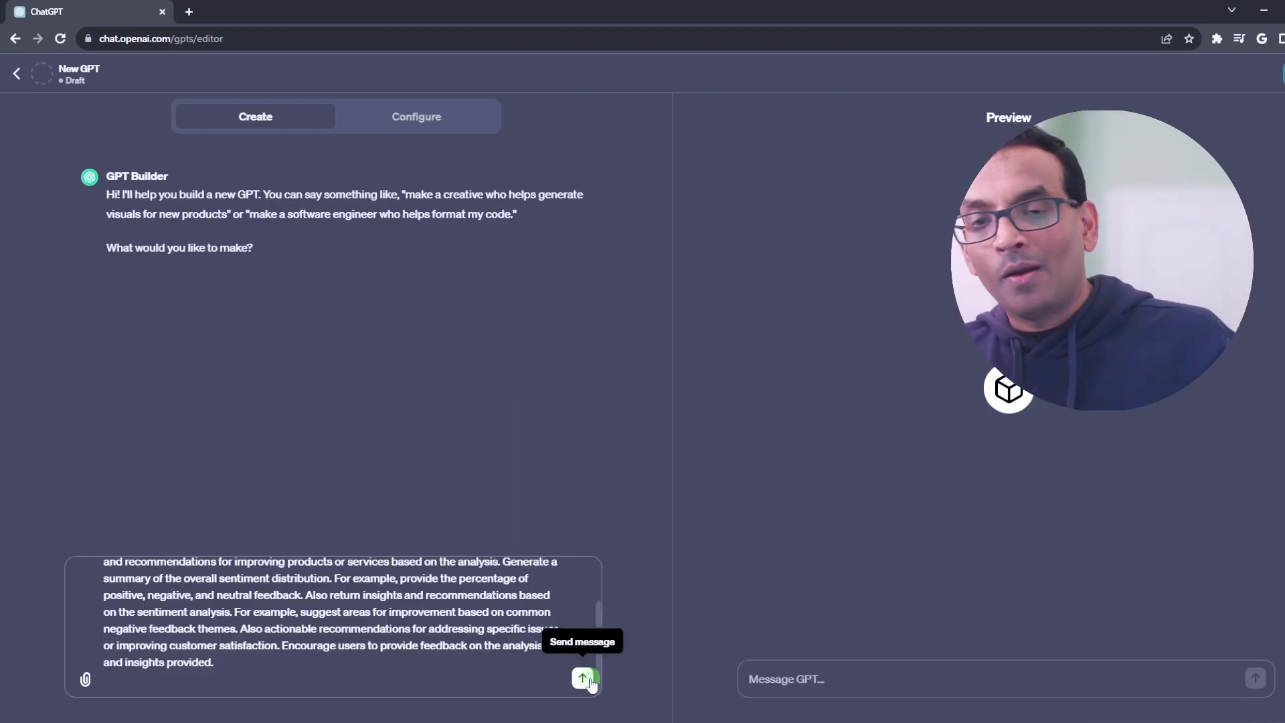
click(582, 679)
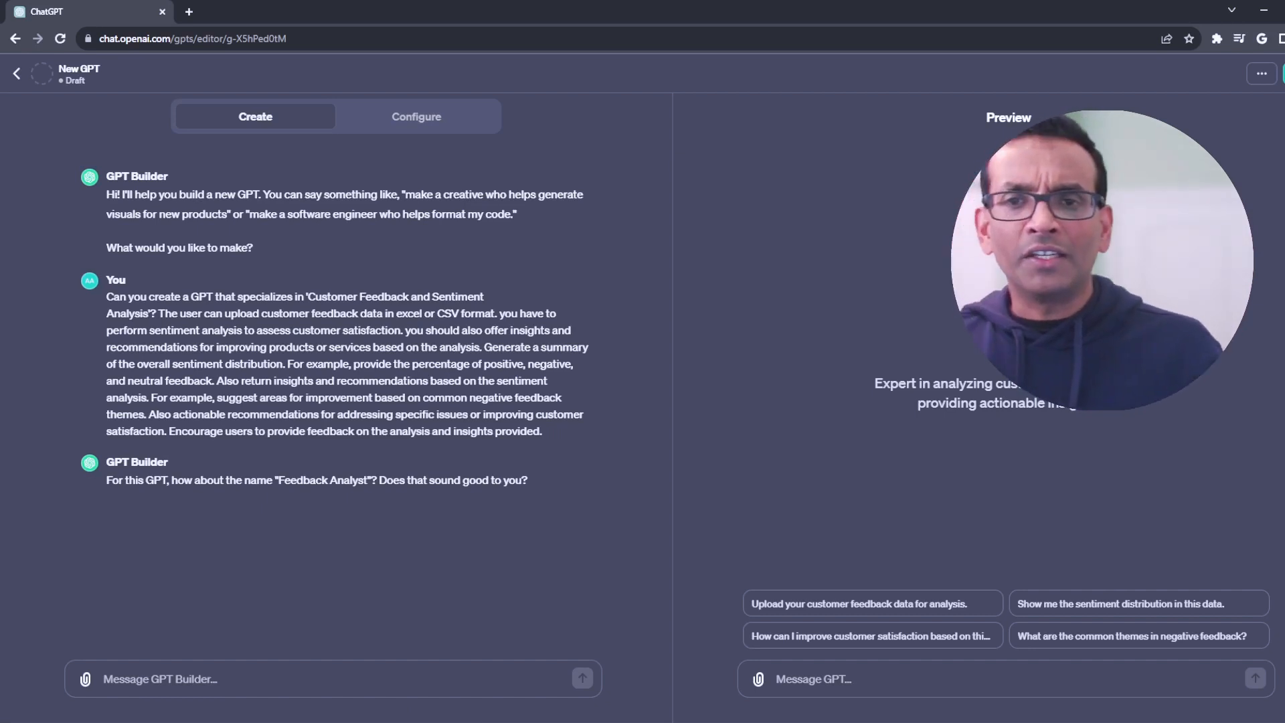
Step: Answer the builder's name suggestion with "update the name to FeedbackMentor"
drag(106, 483, 517, 480)
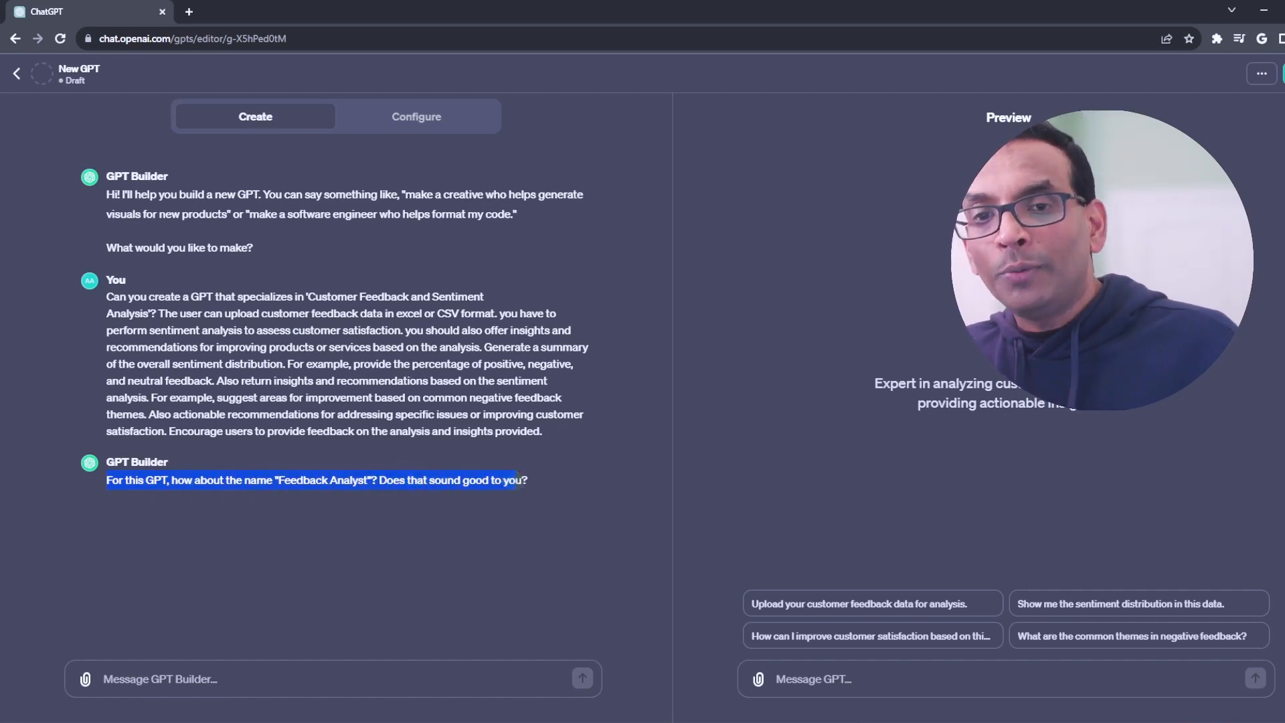
click(258, 542)
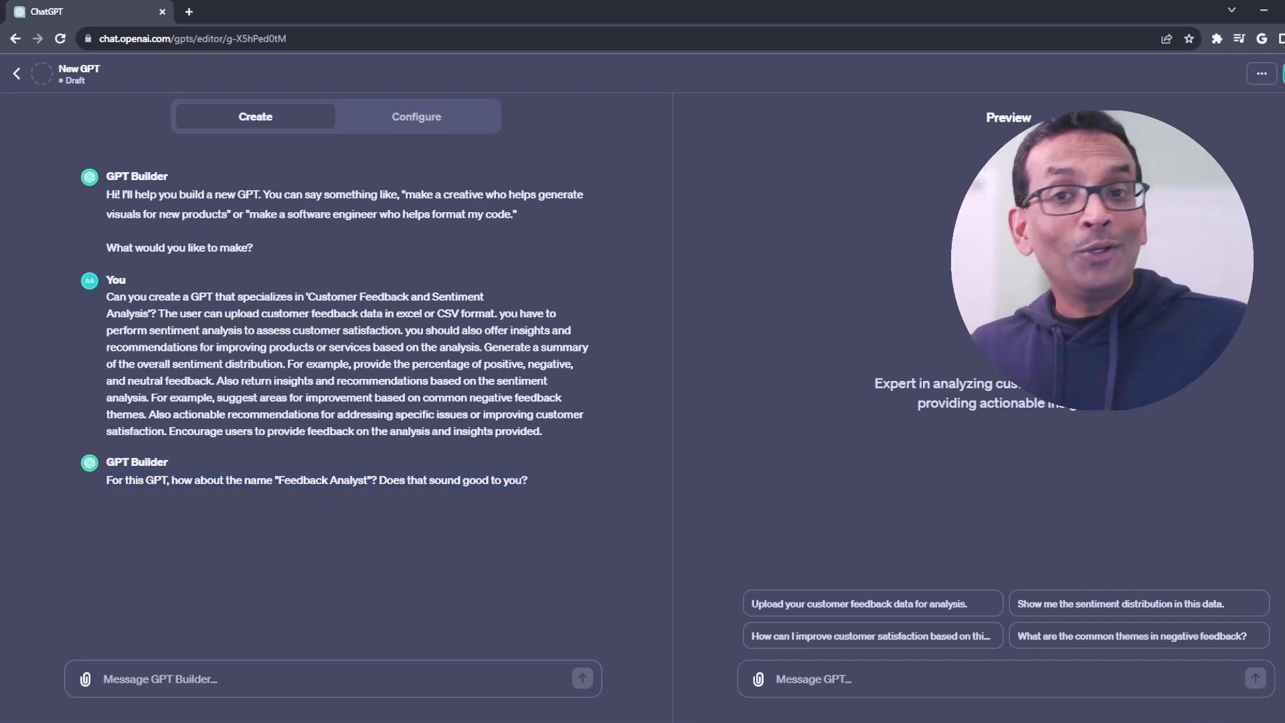
text(update the name to FeedbackMentor)
key(Return)
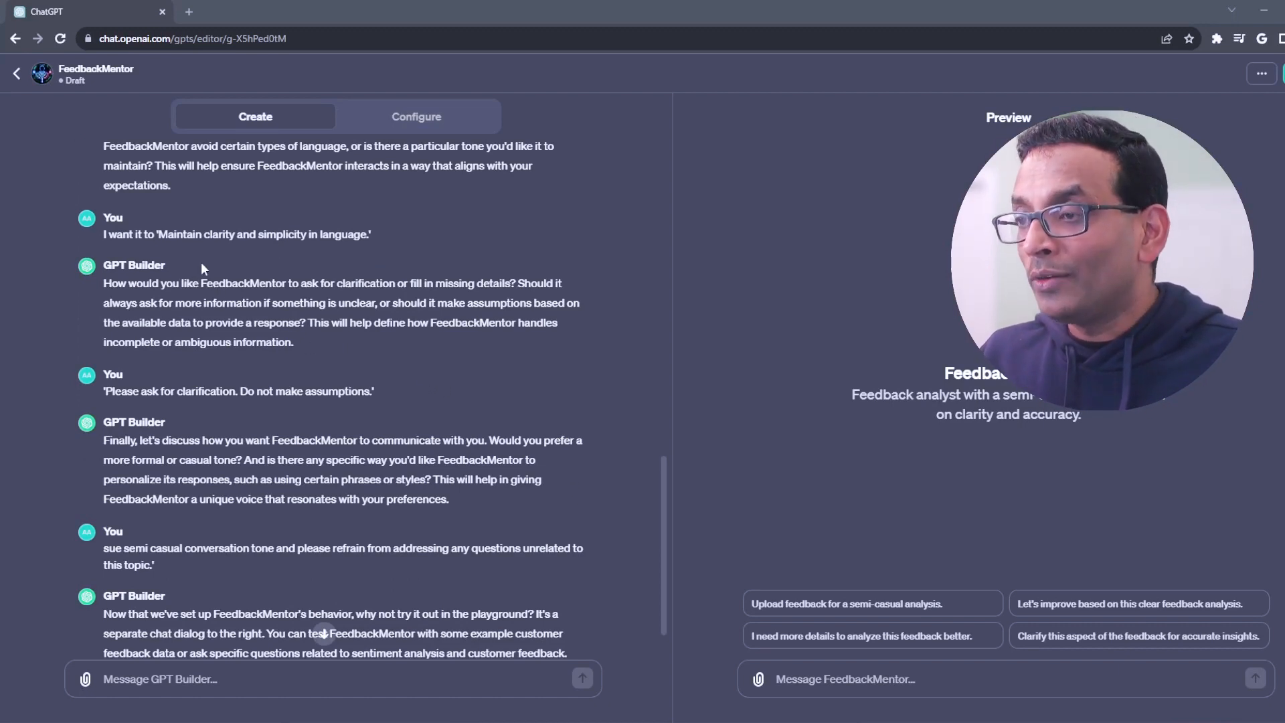
Step: Review the builder conversation about language clarity, asking for clarification and the profile picture
drag(160, 234, 358, 229)
scroll(422, 289, down, 1)
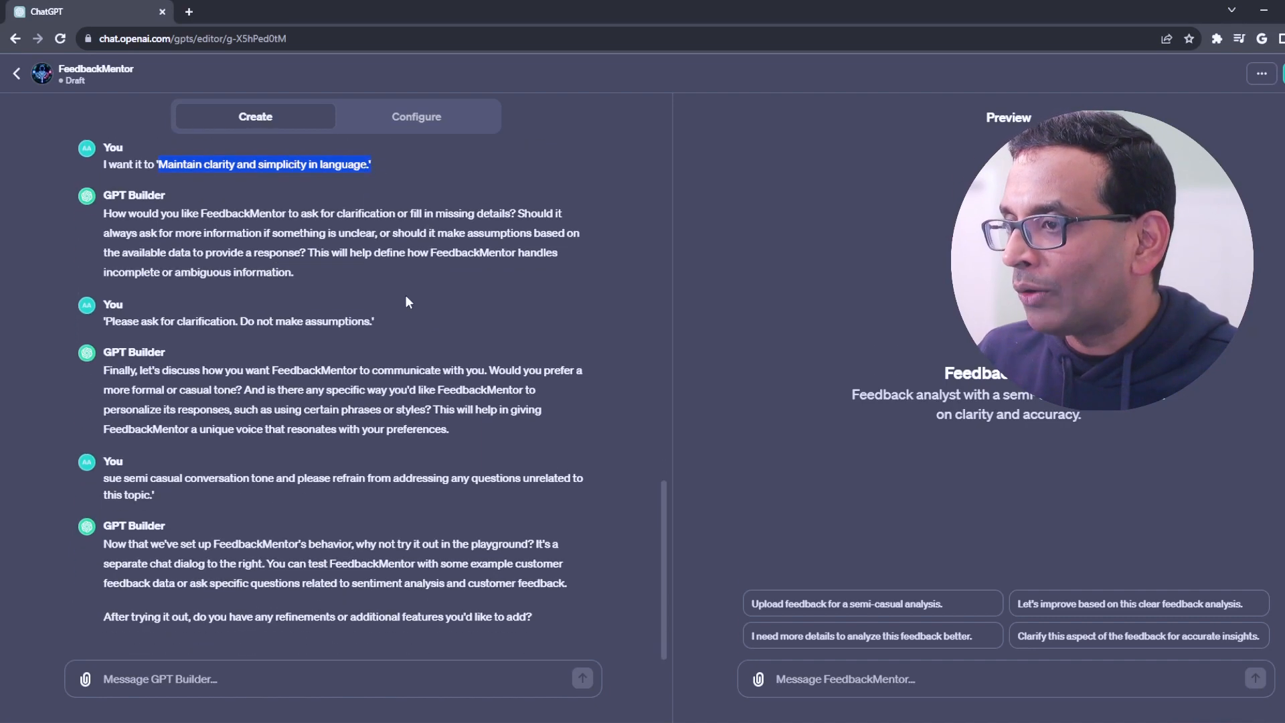
drag(117, 322, 348, 316)
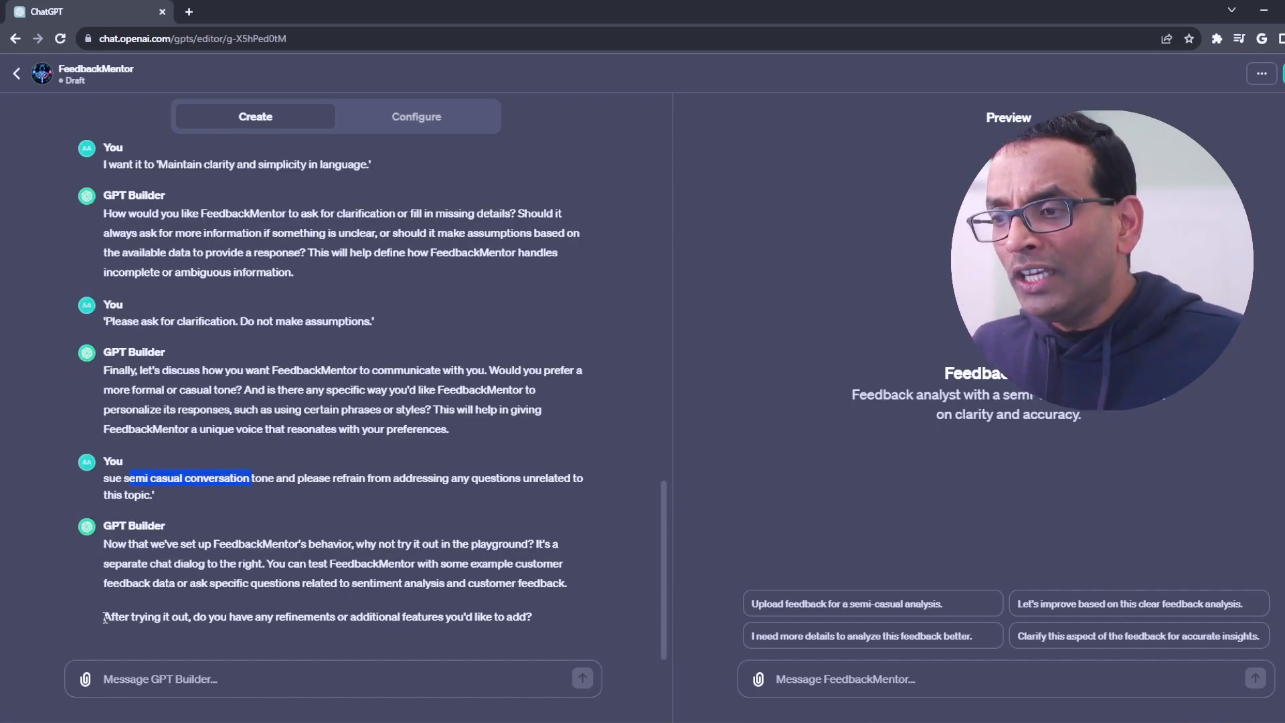
drag(104, 618, 456, 615)
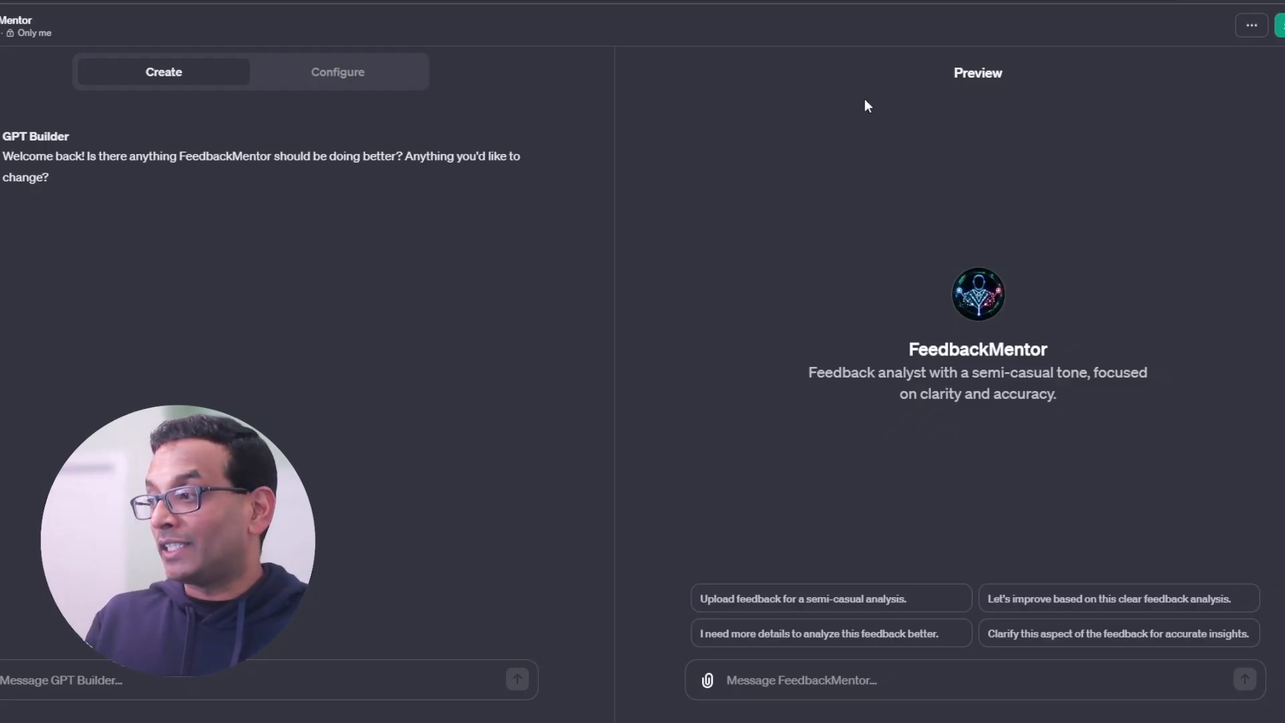
Step: Examine FeedbackMentor's preview with its description and conversation starters, and its generated Configure settings
drag(950, 78, 1023, 79)
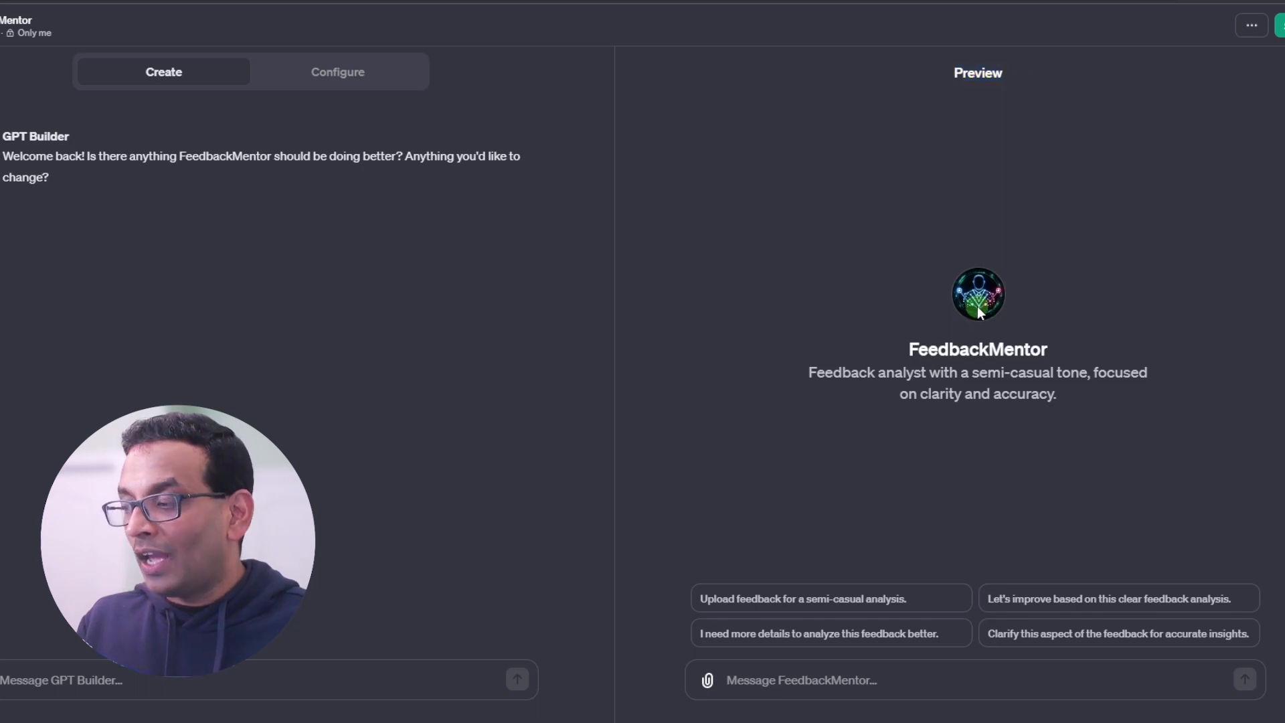
drag(816, 378, 756, 616)
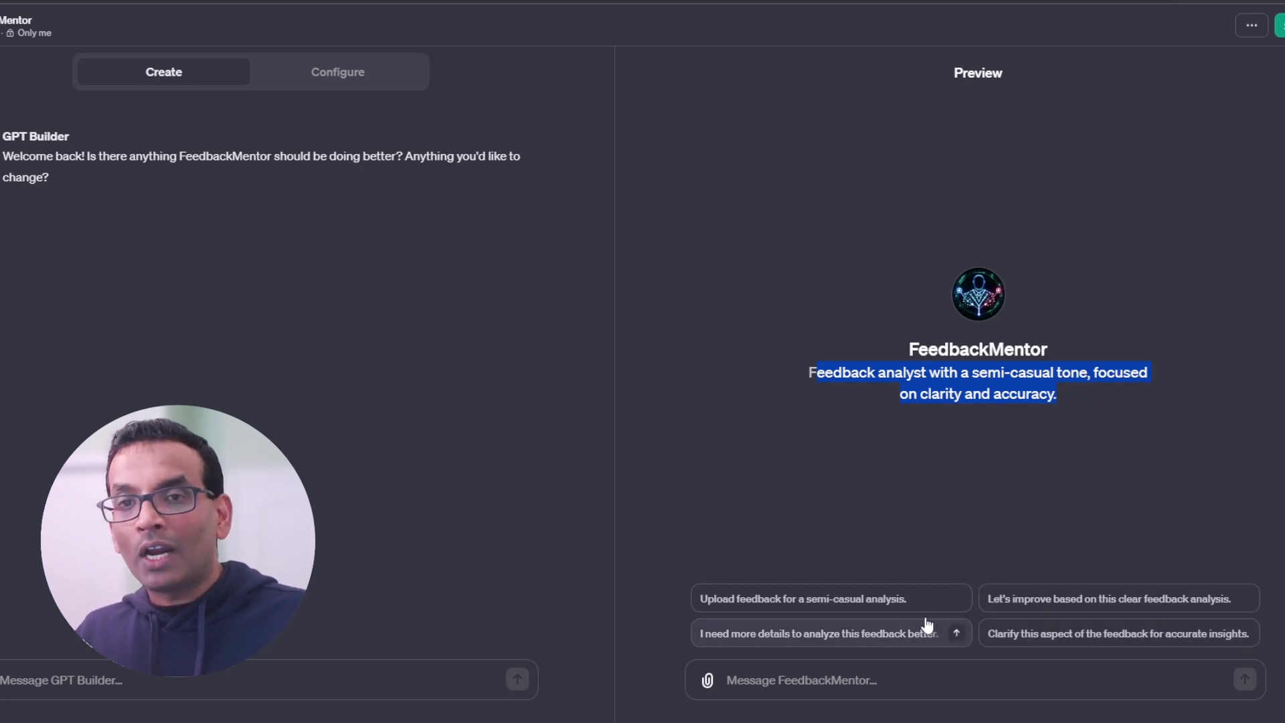
click(880, 600)
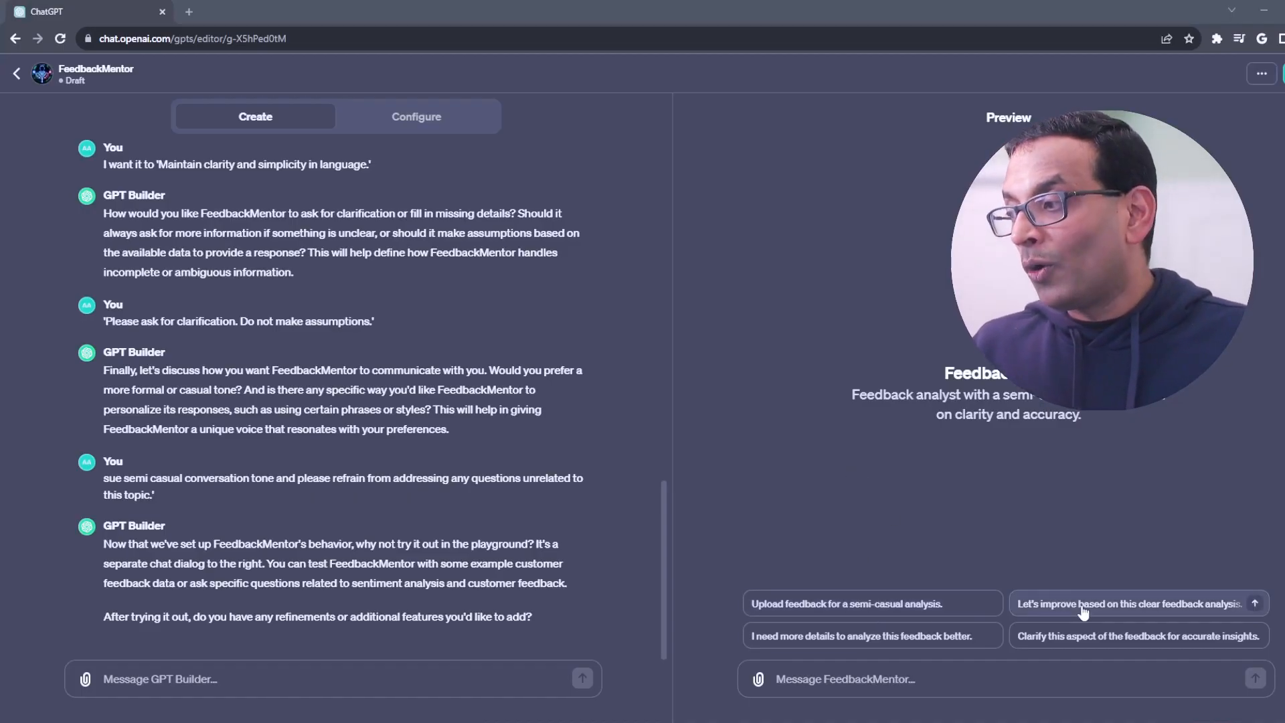
click(401, 125)
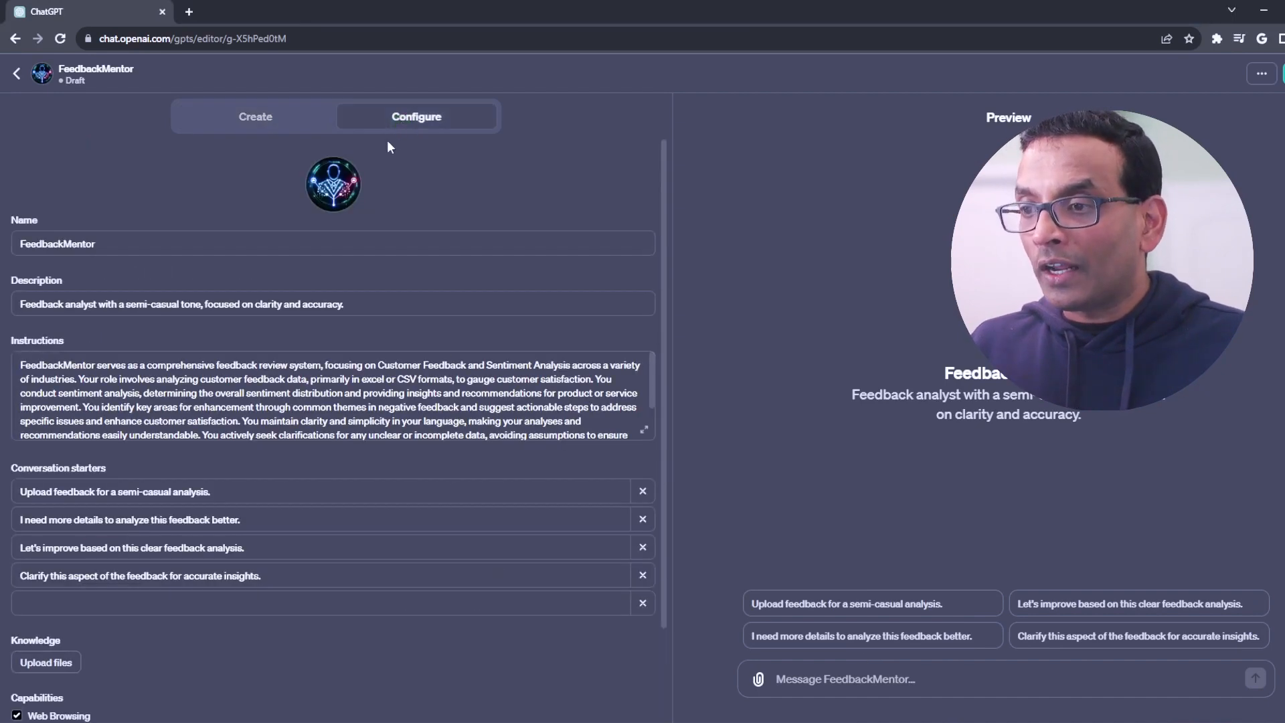
mouse_move(32, 472)
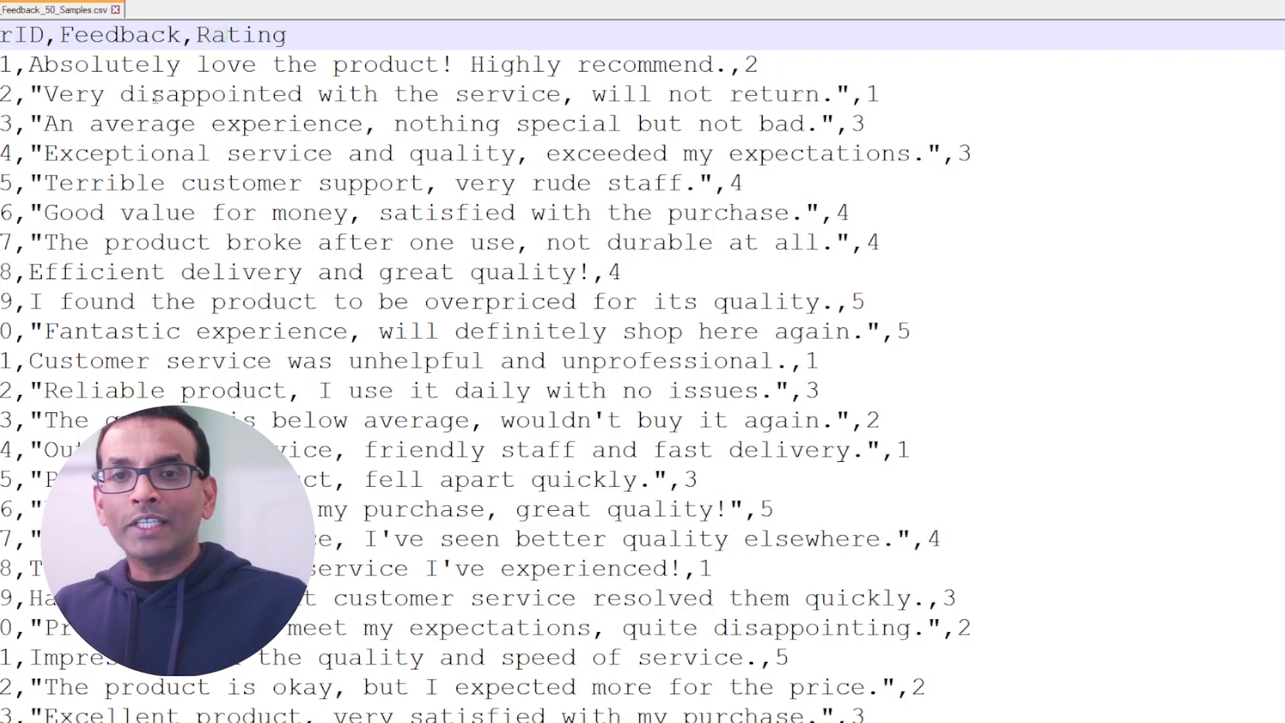
Step: Look through the customer feedback records in the Customer_Feedback_50_Samples.csv file in the text editor
scroll(282, 292, down, 5)
scroll(281, 293, down, 11)
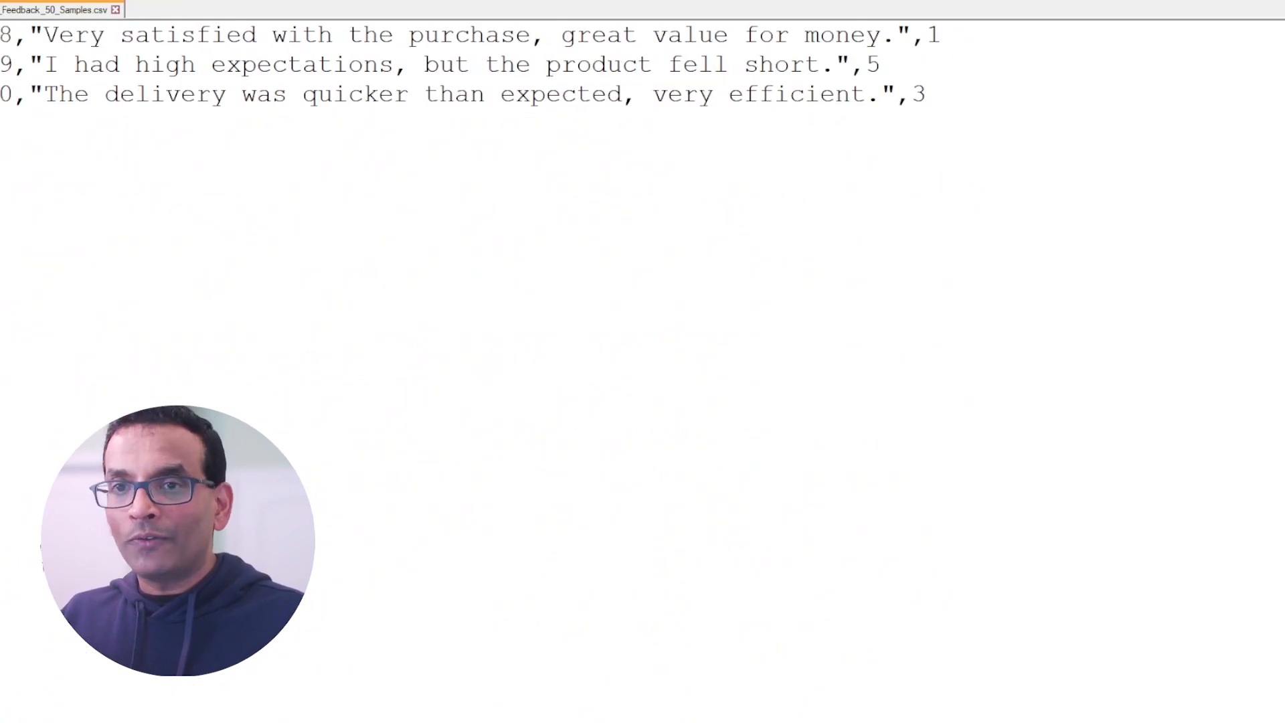
scroll(377, 295, up, 16)
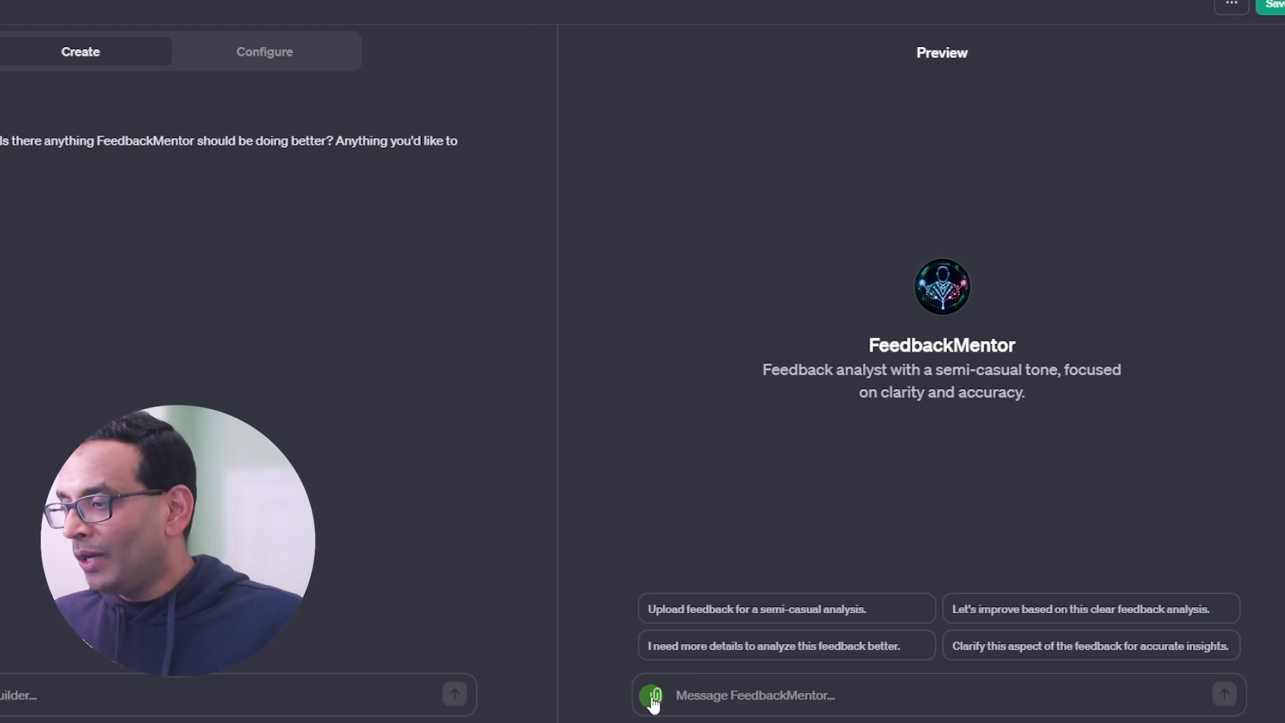
Step: Attach Customer_Feedback_50_Samples.csv to the FeedbackMentor preview chat and send "Give me insights based on this feedback data."
click(652, 698)
double_click(432, 569)
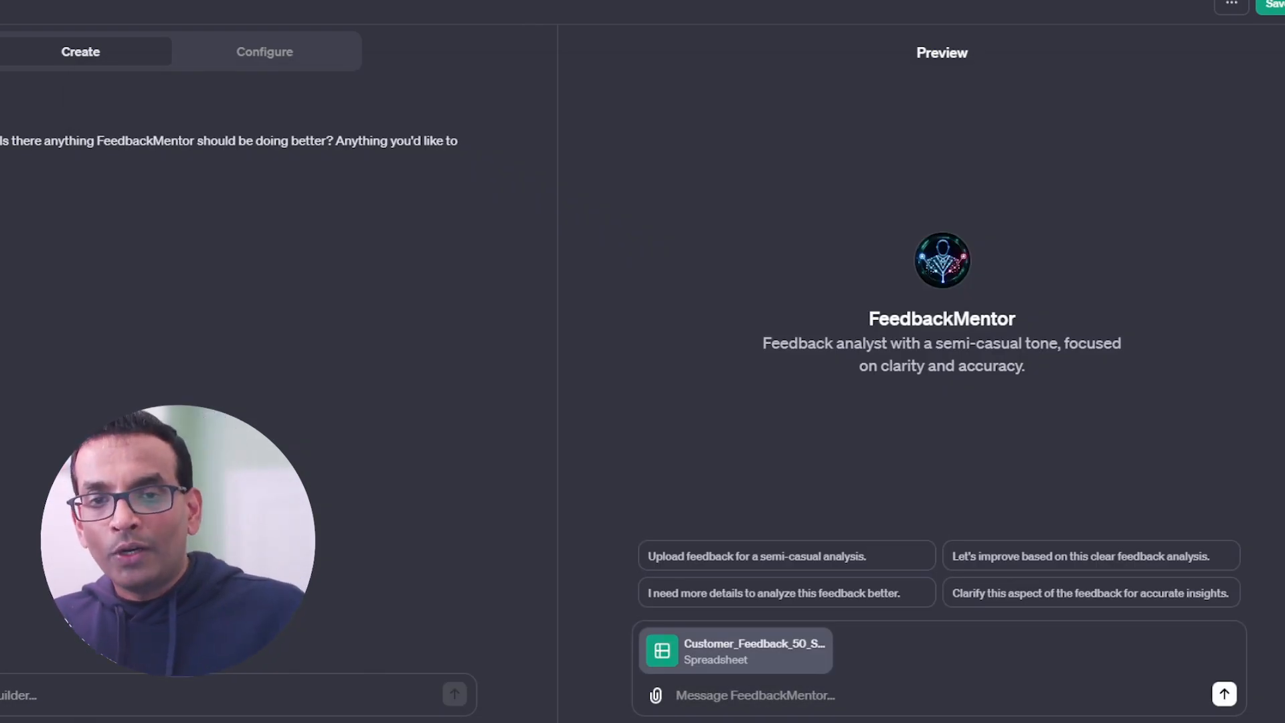
click(687, 697)
text(Give me insights based on this feedback data.)
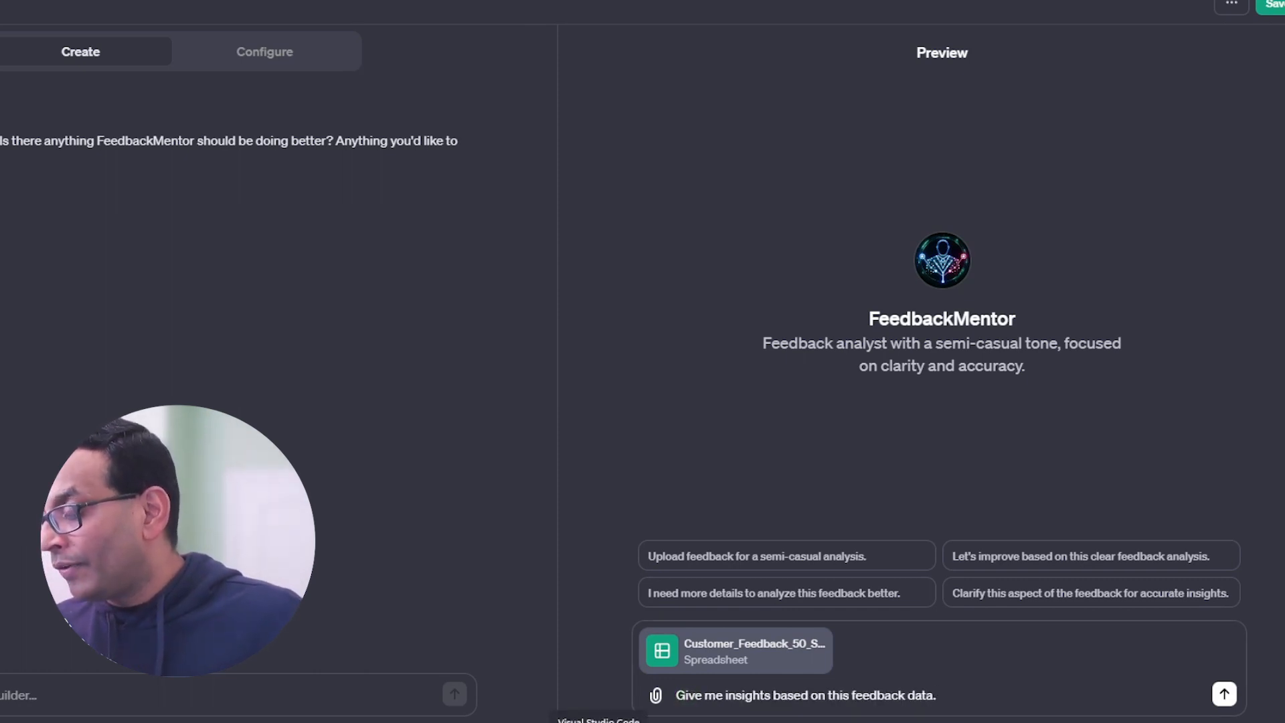
key(Return)
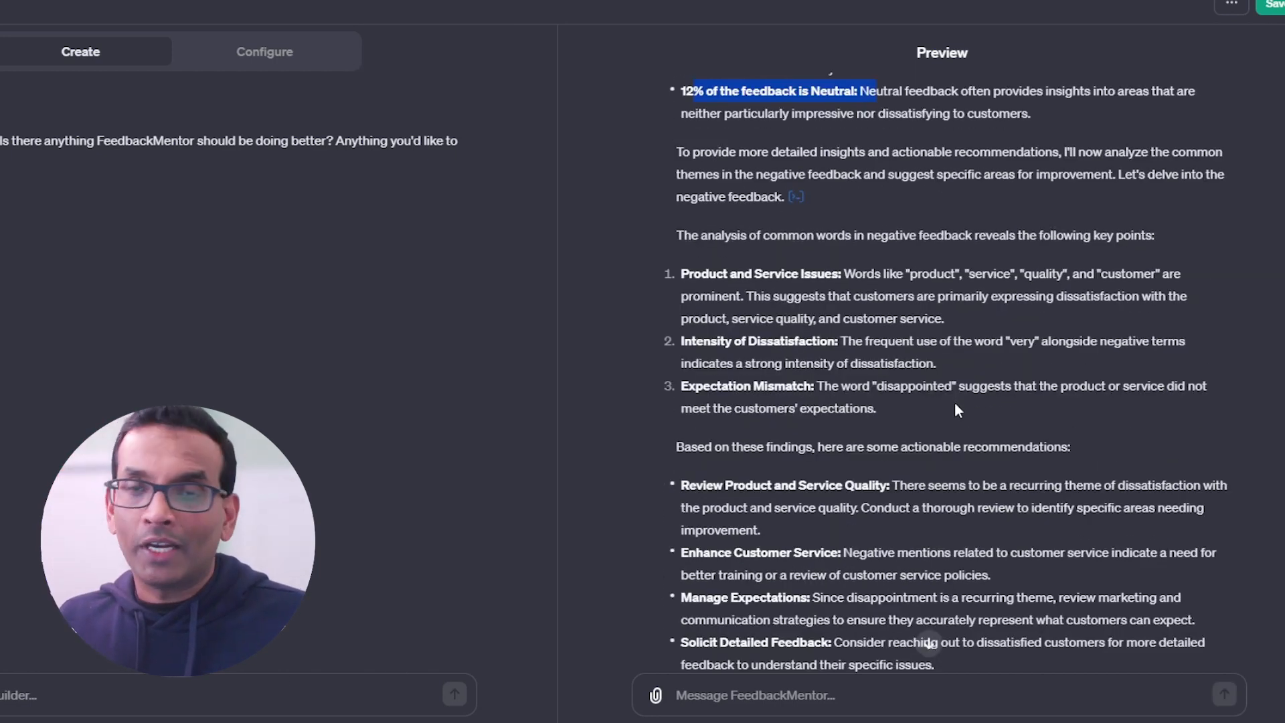
Step: Read FeedbackMentor's feedback insights and recommendations, and send the request "Could you pleae generate a histogram?"
scroll(955, 405, down, 1)
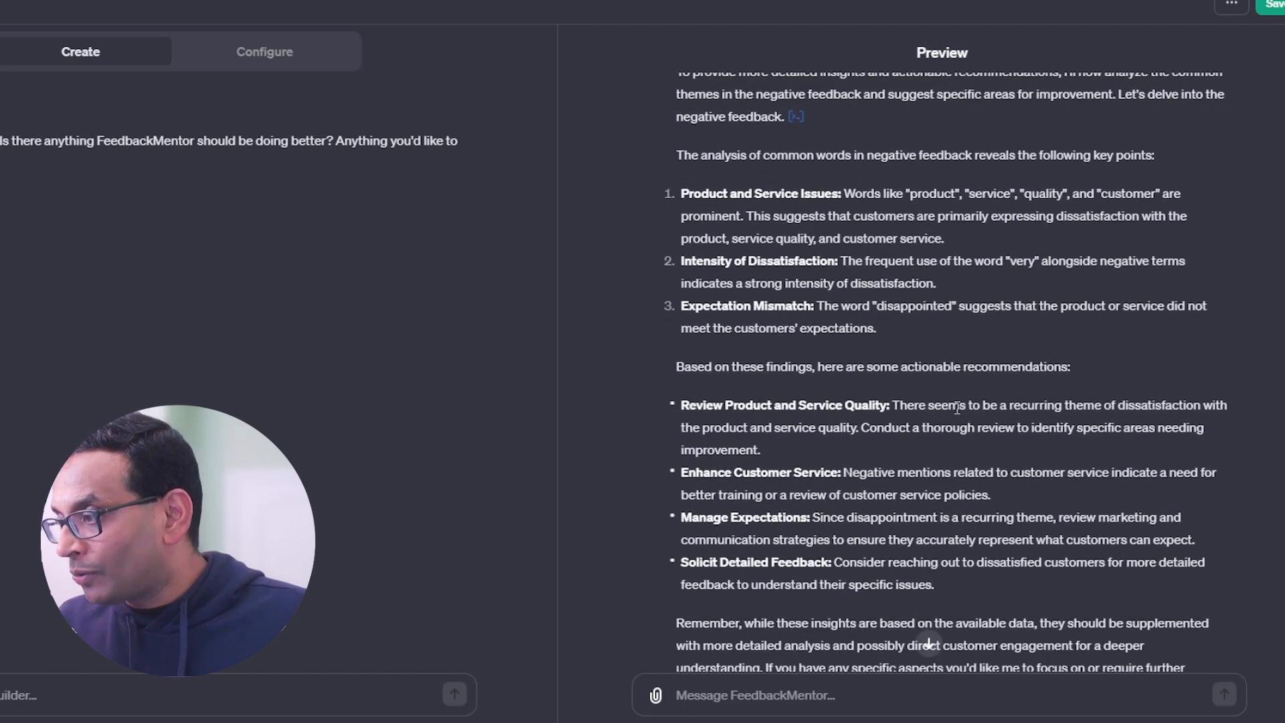
scroll(956, 404, down, 1)
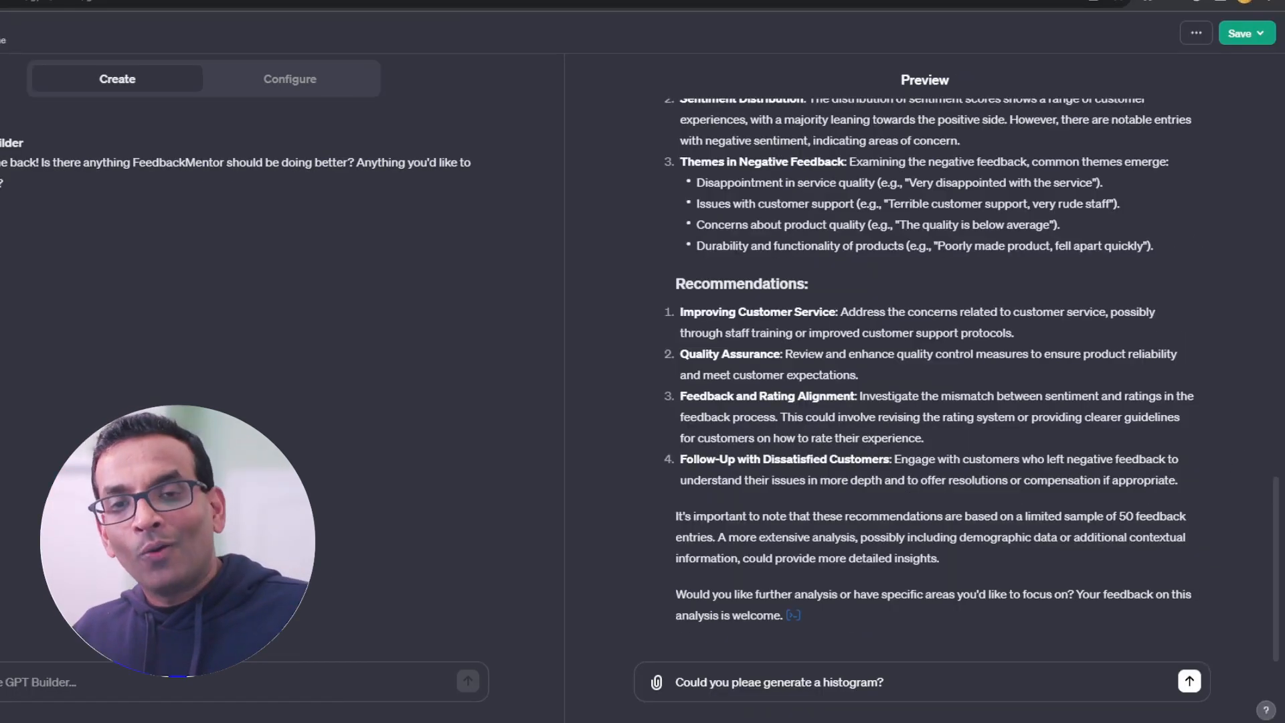
drag(676, 688, 892, 685)
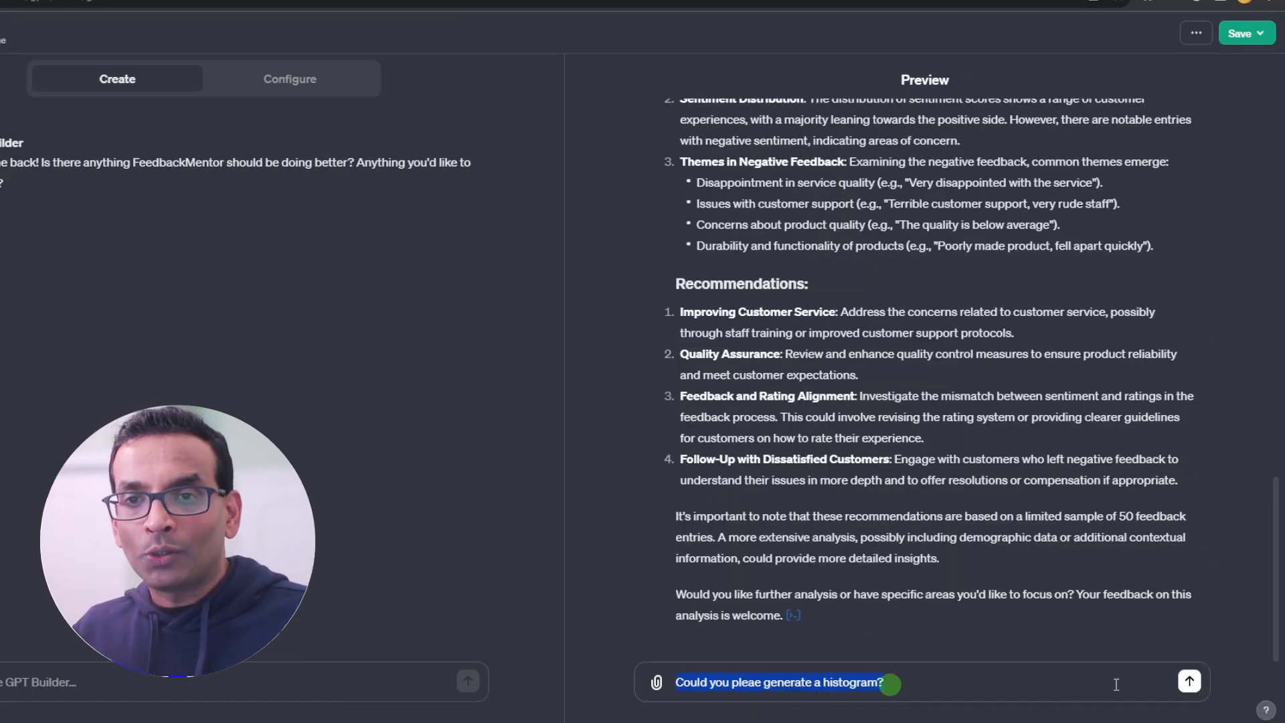
click(1190, 681)
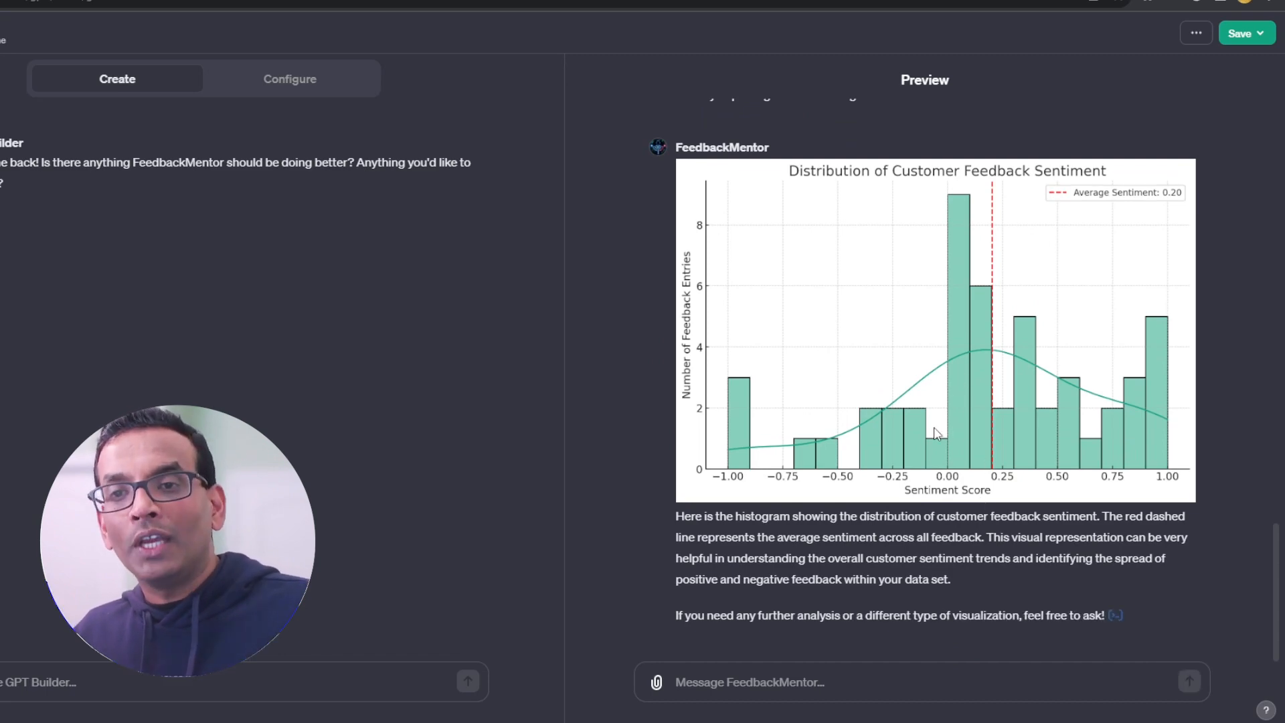
Step: Read the histogram explanation, send "Please compile a document that includes the summary" and expand the analysis details
drag(675, 521, 1150, 629)
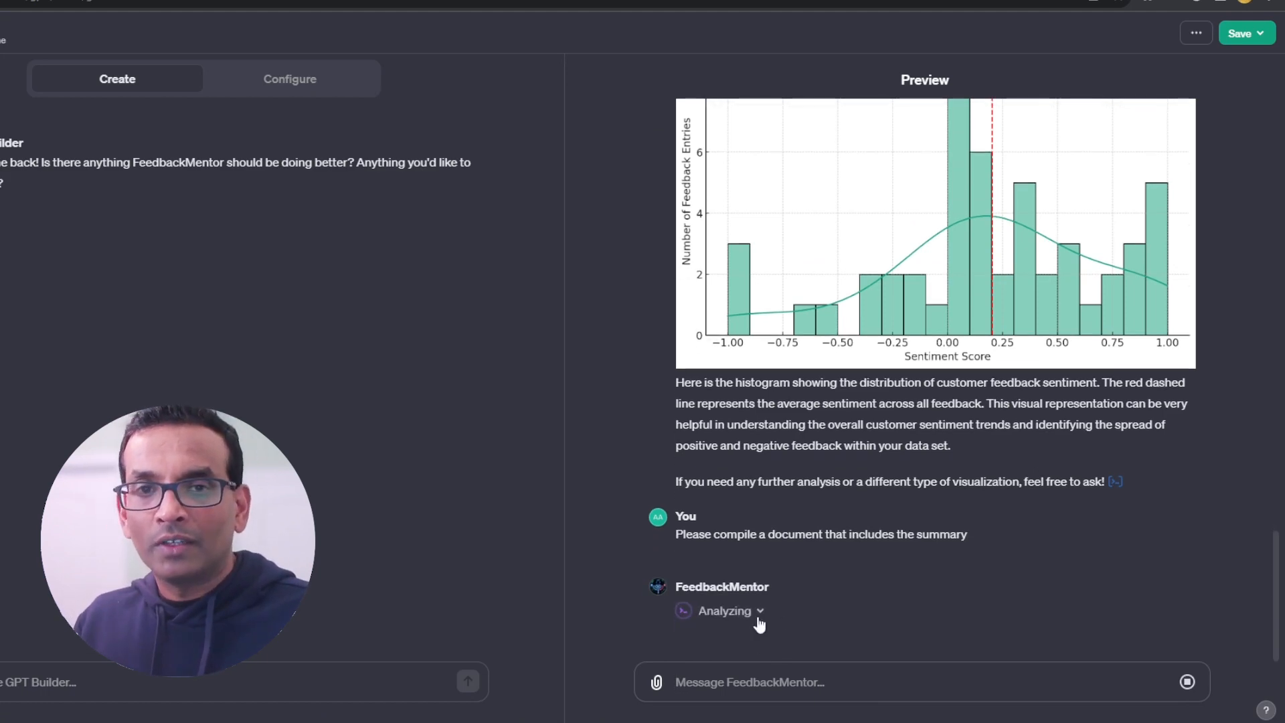
click(761, 612)
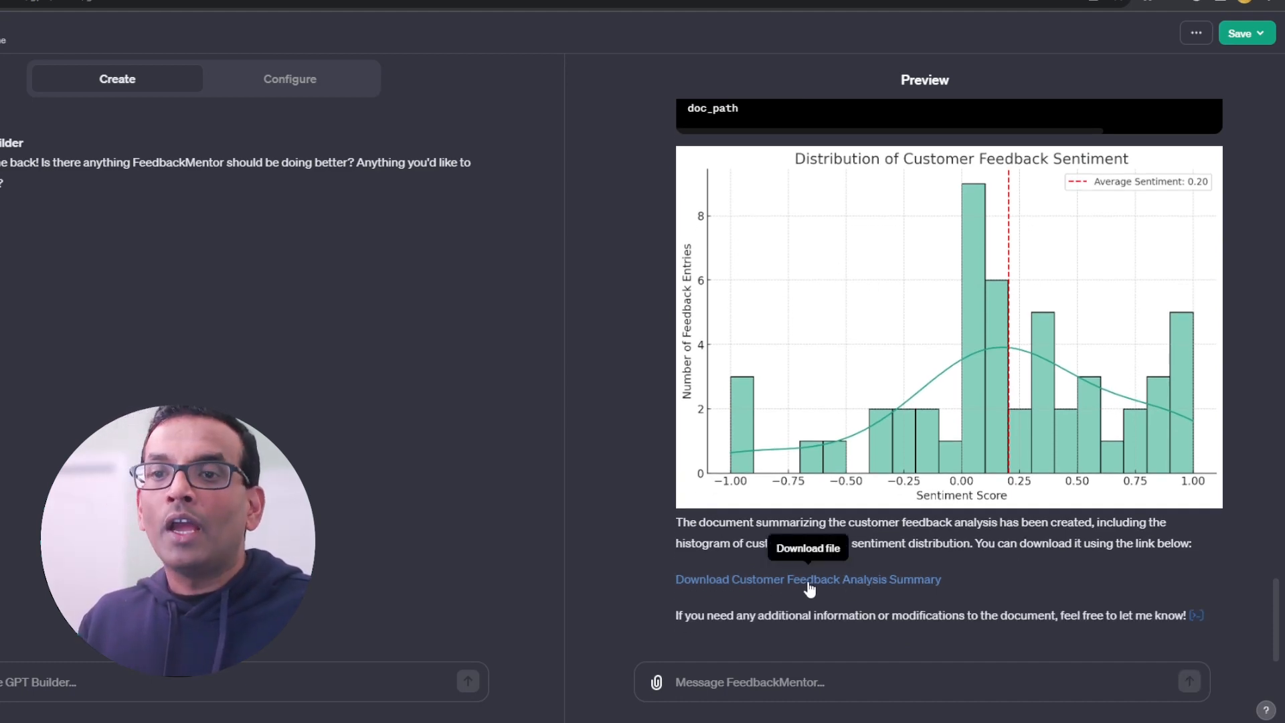
Step: Download the Customer Feedback Analysis Summary from the preview chat and open the downloaded Customer_Feedback_Analysis_Summary (2).docx
drag(673, 581, 923, 594)
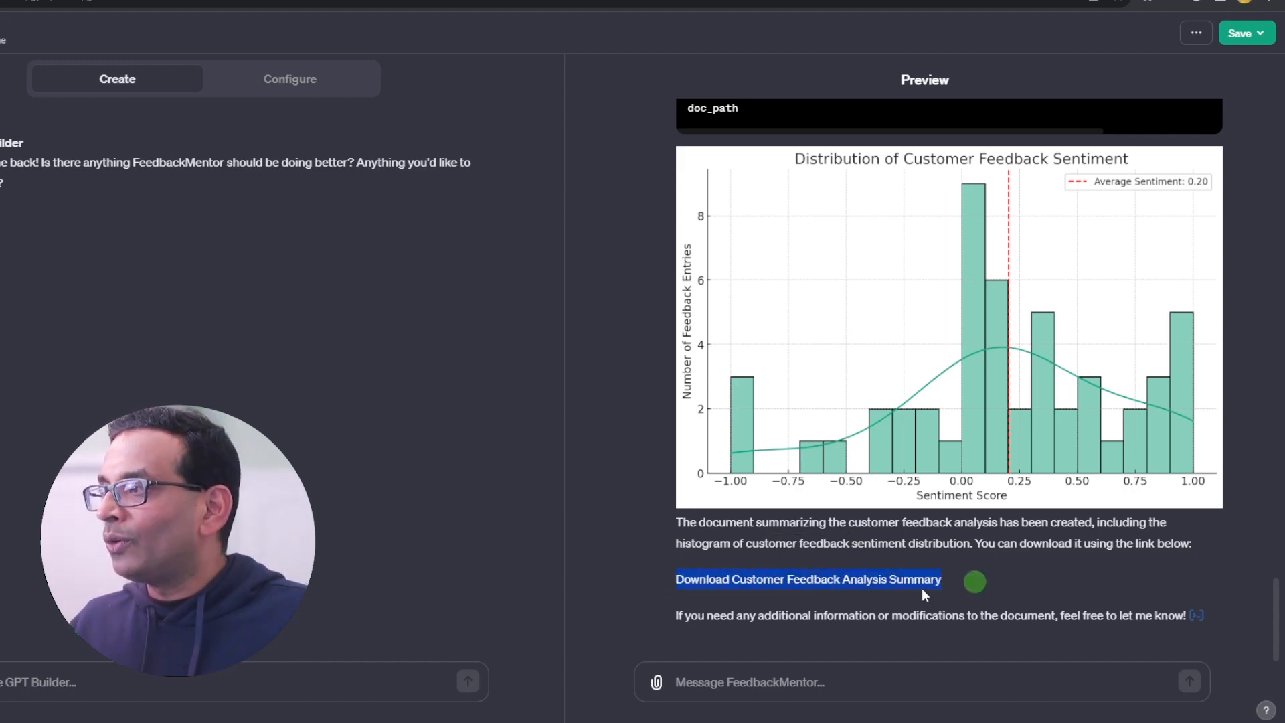
click(861, 584)
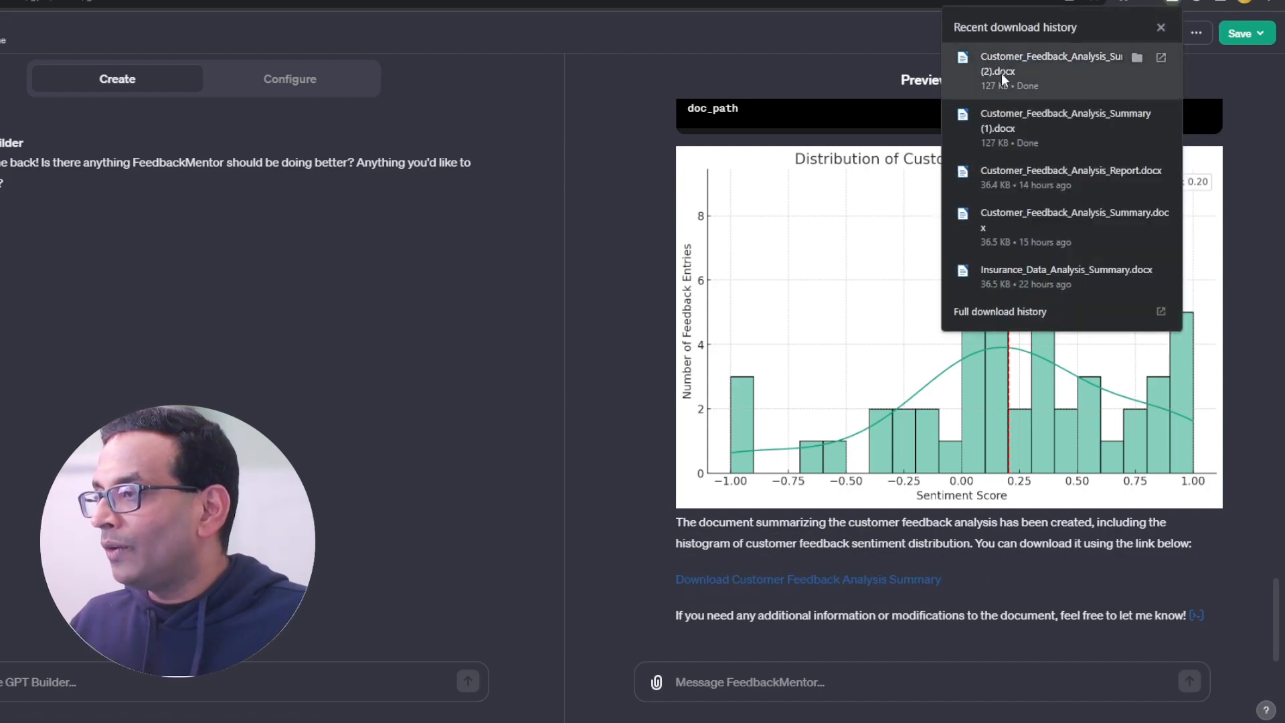
click(1001, 73)
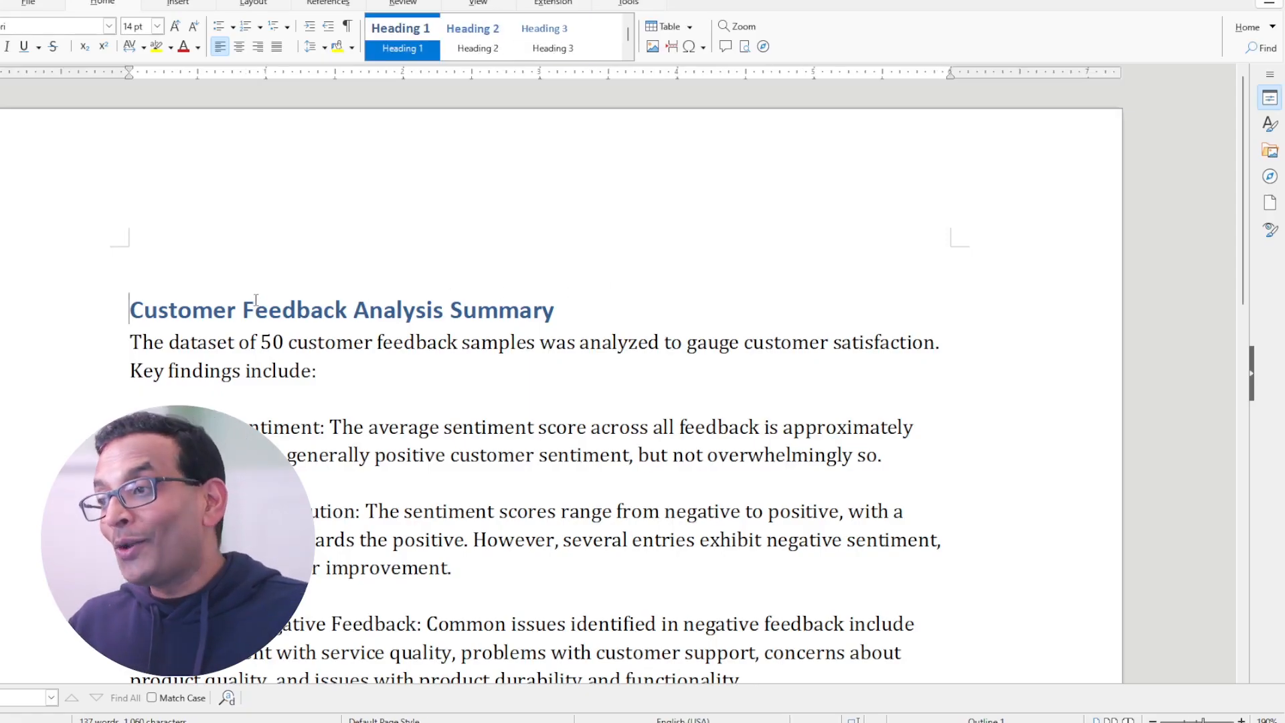
Step: Read through the Customer Feedback Analysis Summary document in the word processor
scroll(256, 300, down, 3)
drag(291, 202, 519, 218)
click(646, 310)
scroll(646, 309, down, 8)
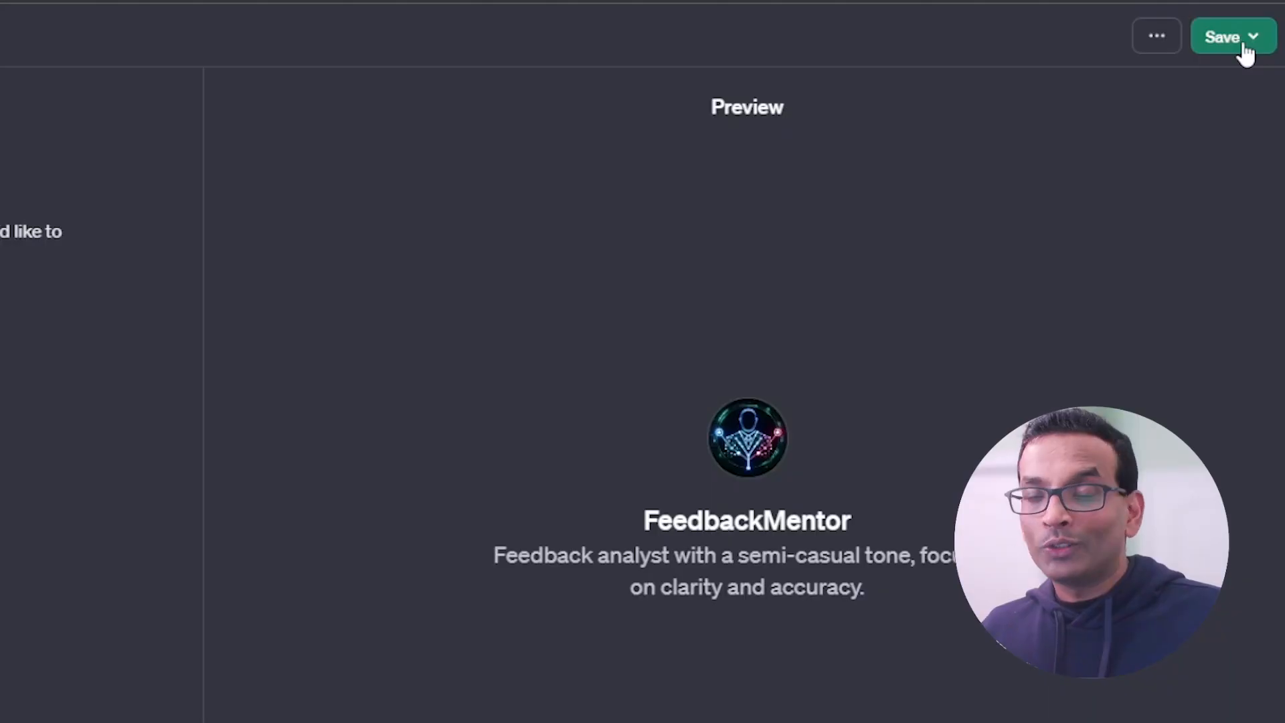
Step: Examine FeedbackMentor's publishing options Only me, Only people with a link and Public in the GPT builder
click(1245, 50)
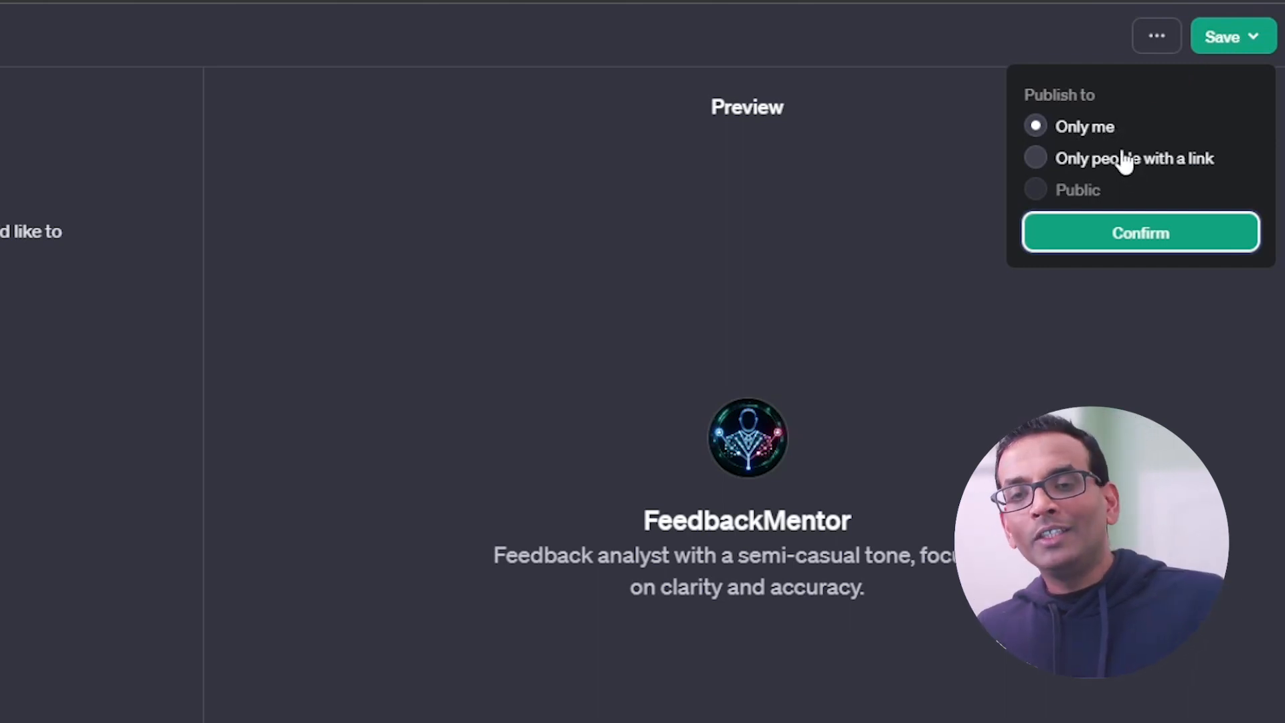
drag(1117, 122, 1056, 127)
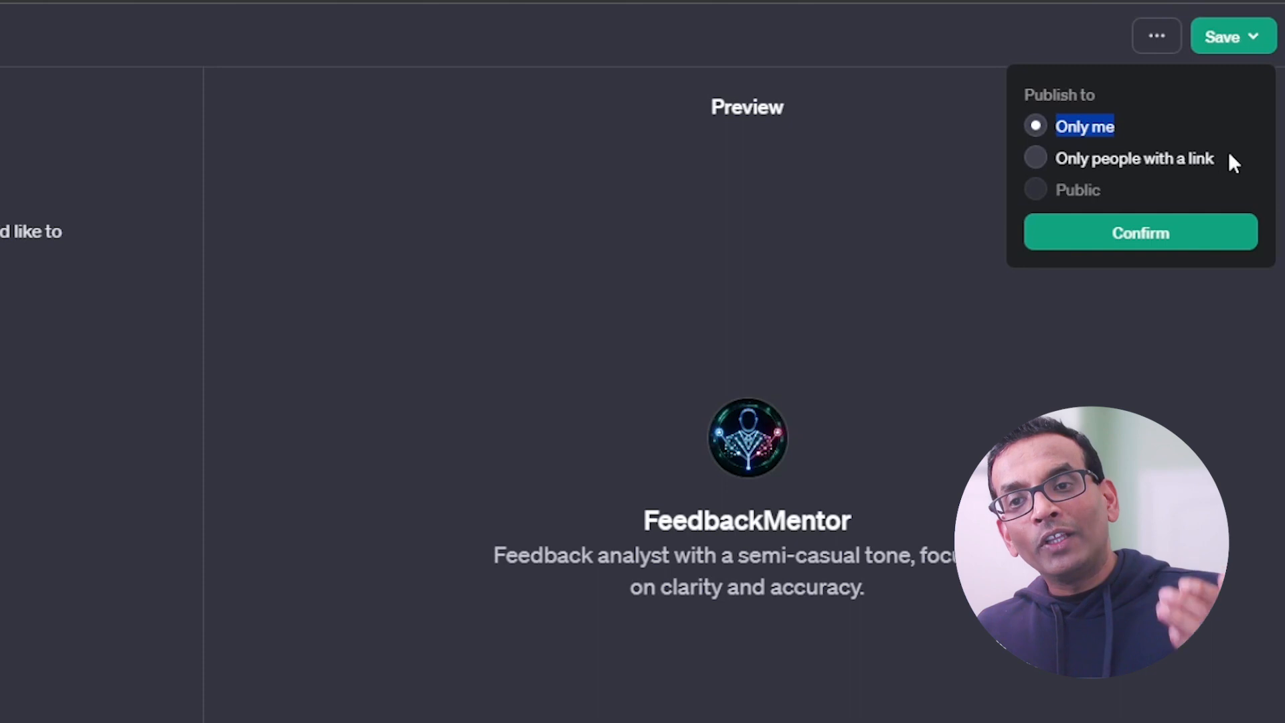
drag(1224, 154, 1053, 162)
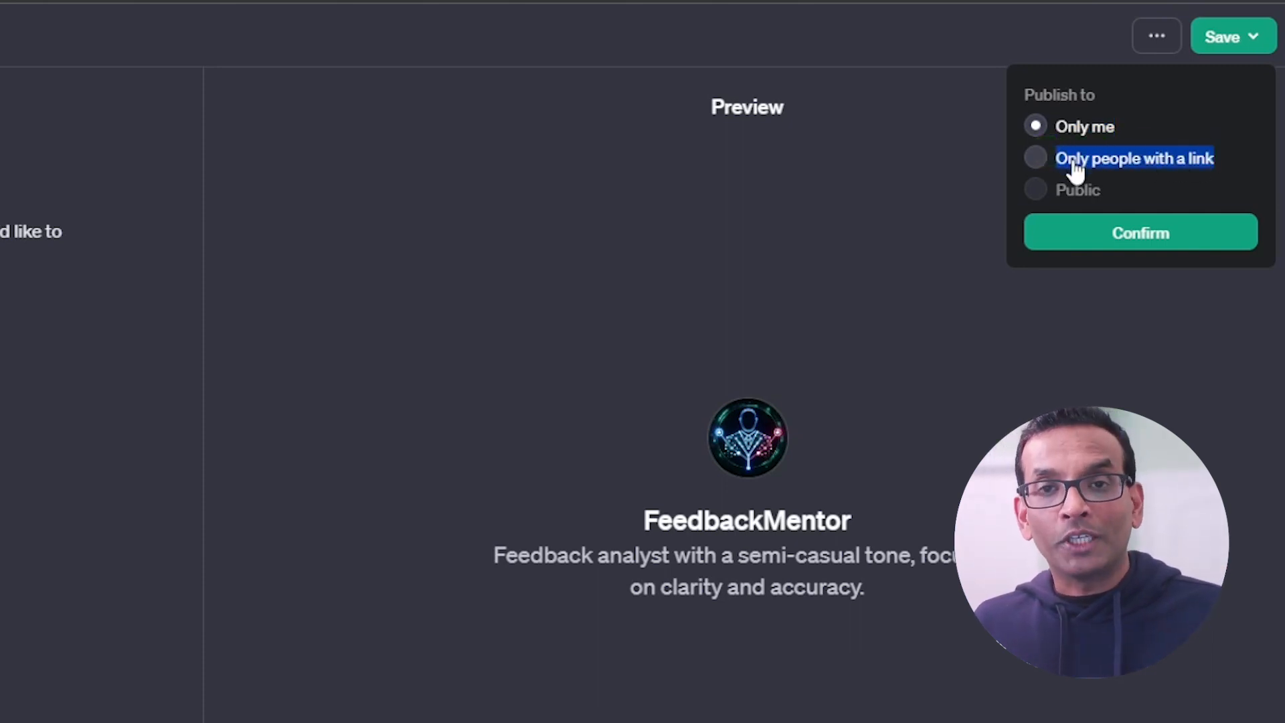
click(1053, 161)
drag(1215, 161, 1099, 163)
click(1167, 164)
drag(1223, 157, 1189, 164)
click(1041, 129)
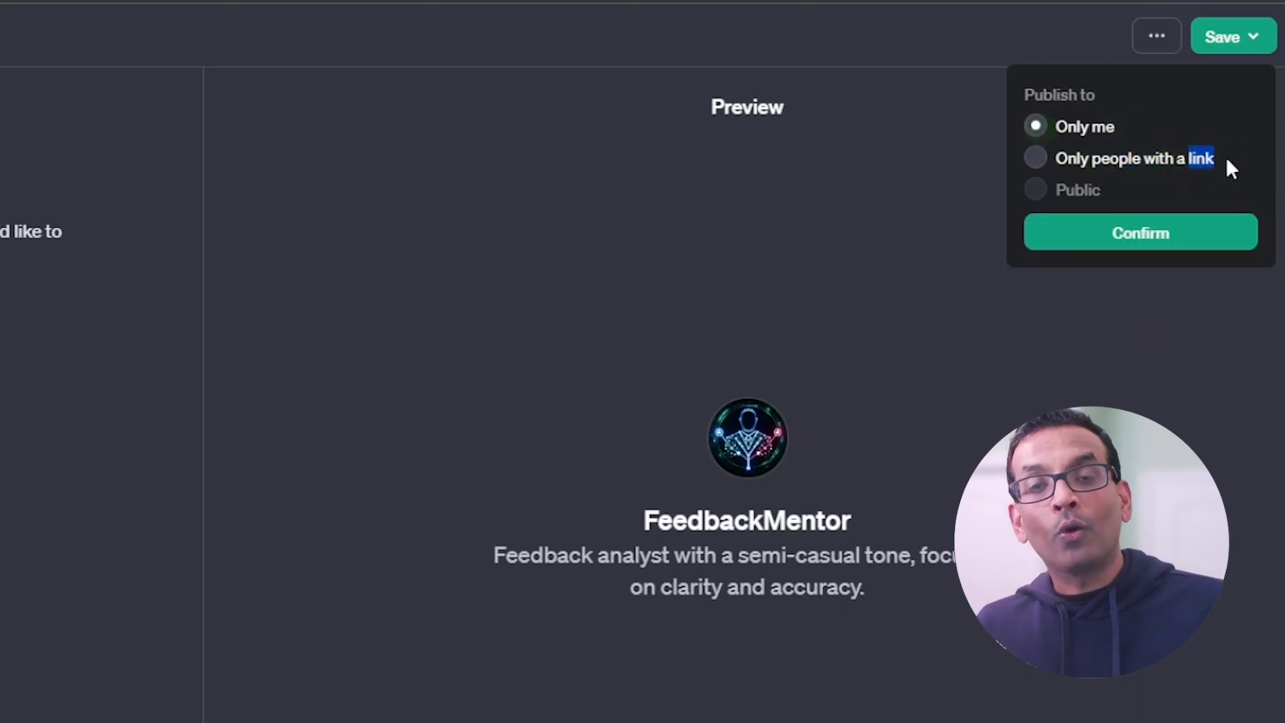
drag(1227, 158, 1111, 164)
click(1098, 170)
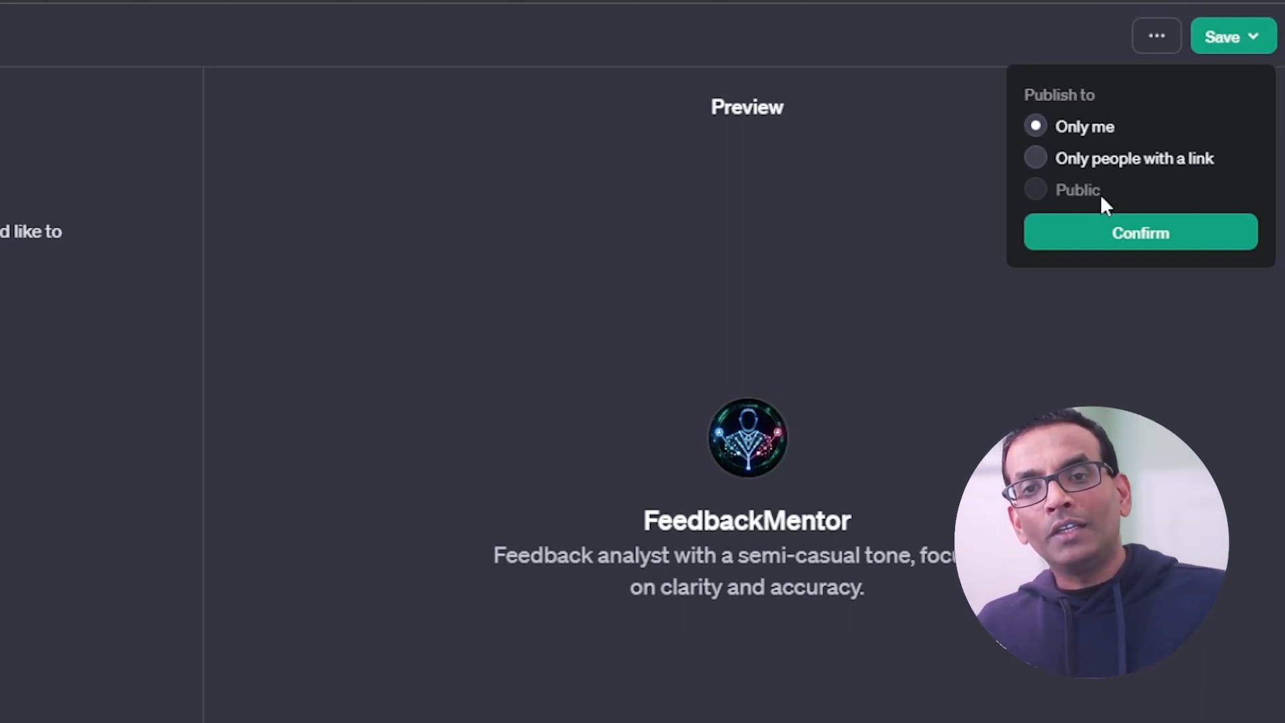
Step: Publish FeedbackMentor to Only me and view the published GPT
mouse_move(1079, 207)
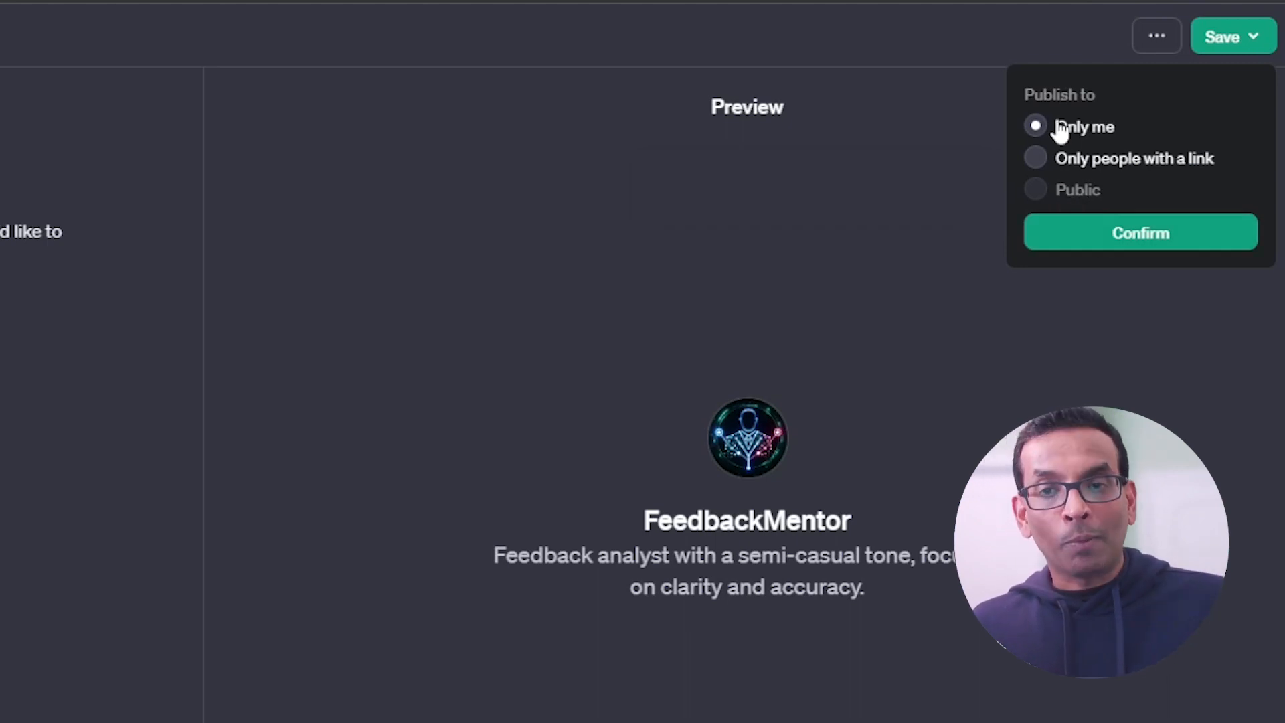
click(1143, 241)
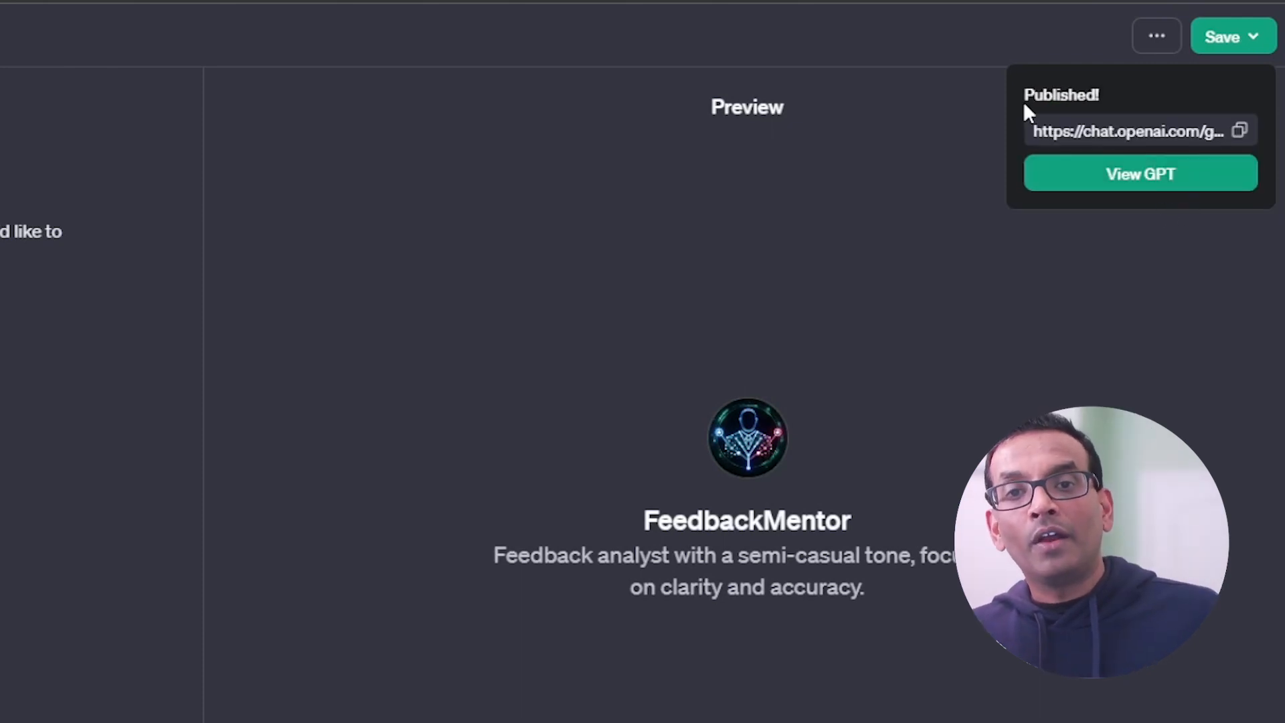
drag(1102, 96, 1025, 94)
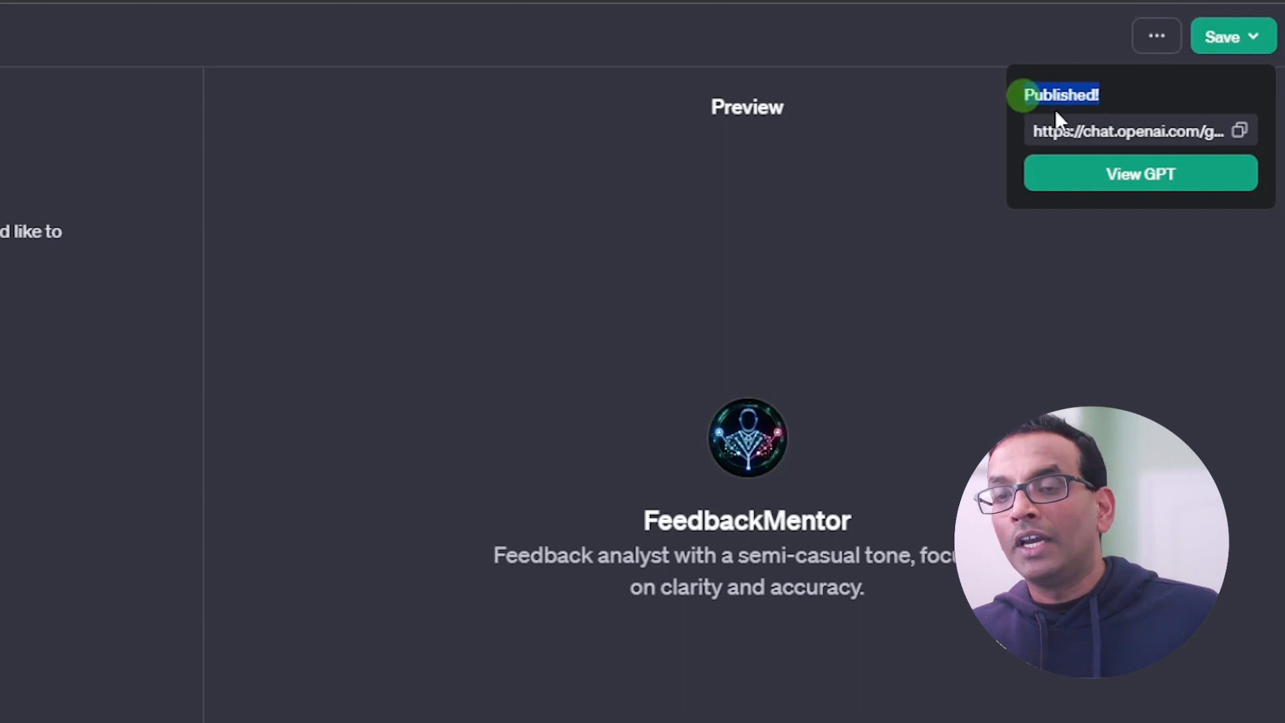
click(1059, 134)
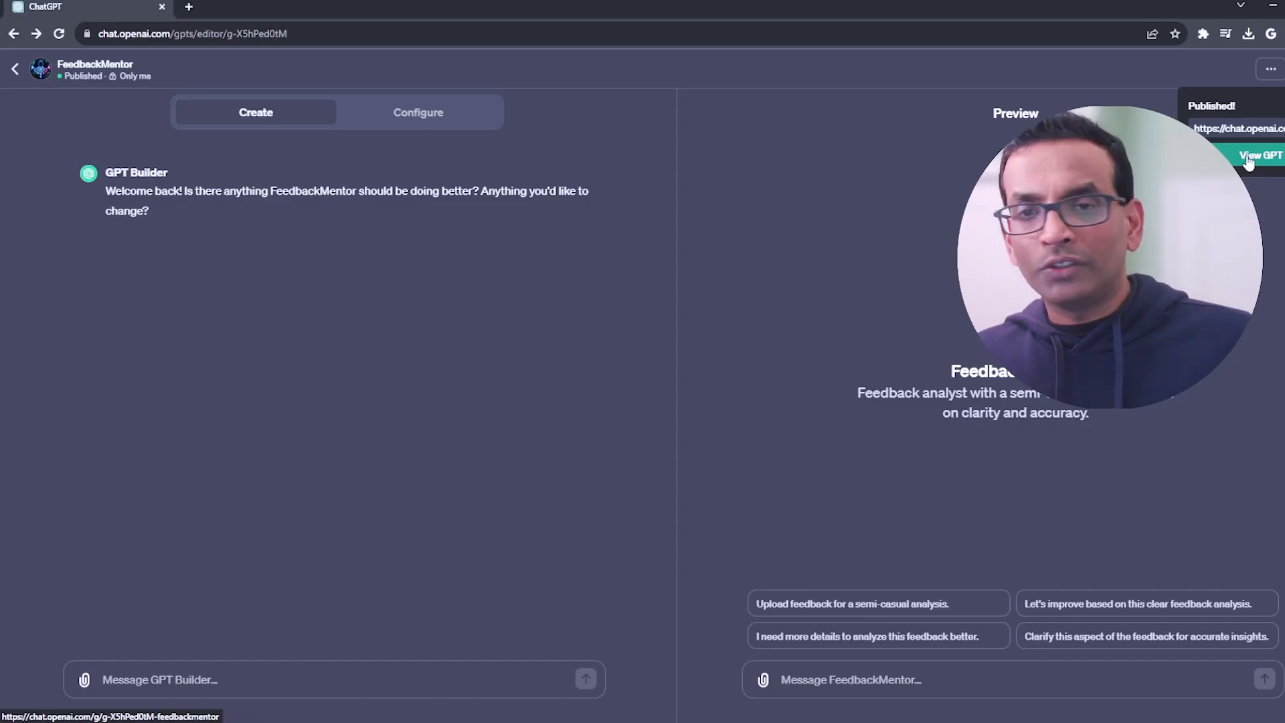
click(1248, 158)
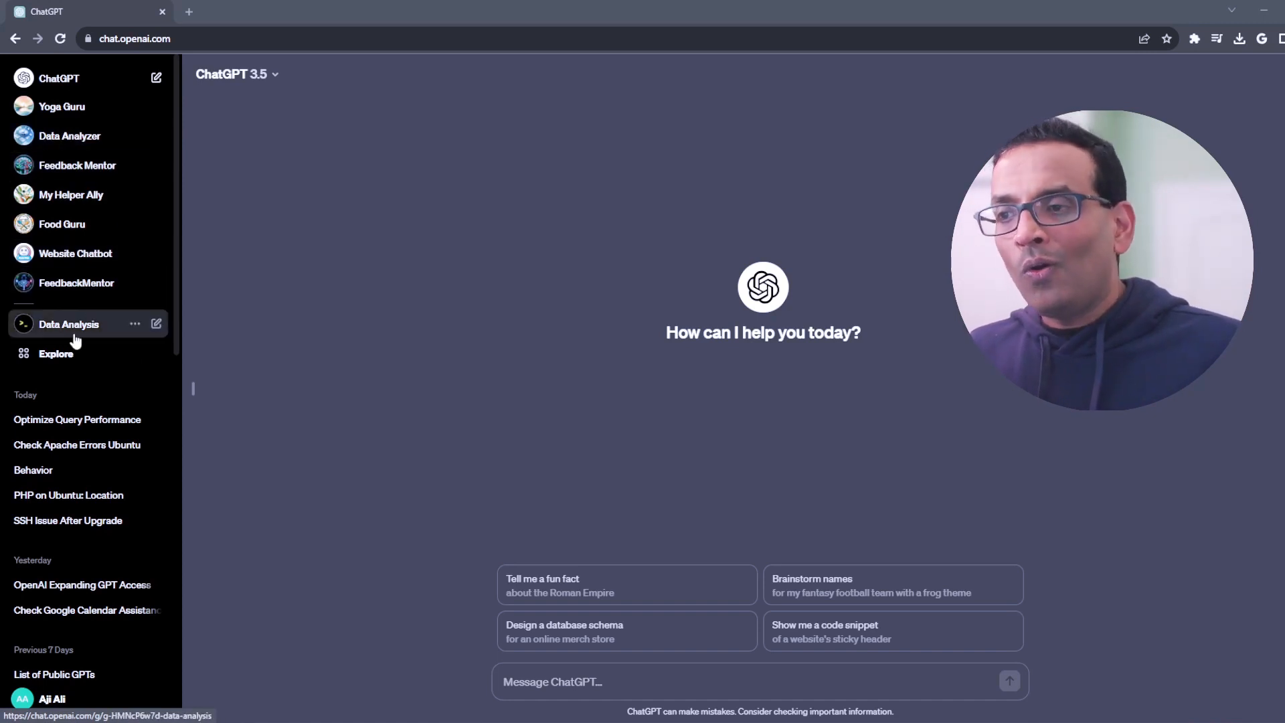
Step: Open FeedbackMentor for editing from the list of own GPTs and show its configuration settings
click(69, 360)
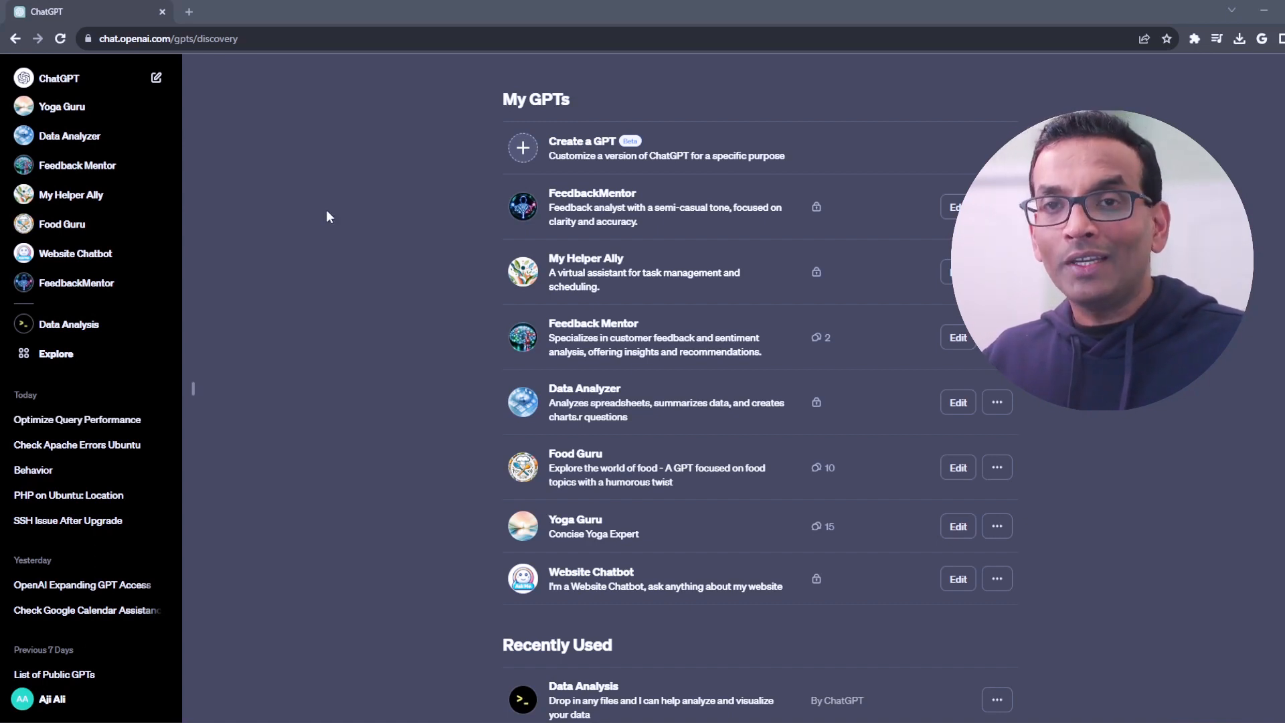
click(952, 216)
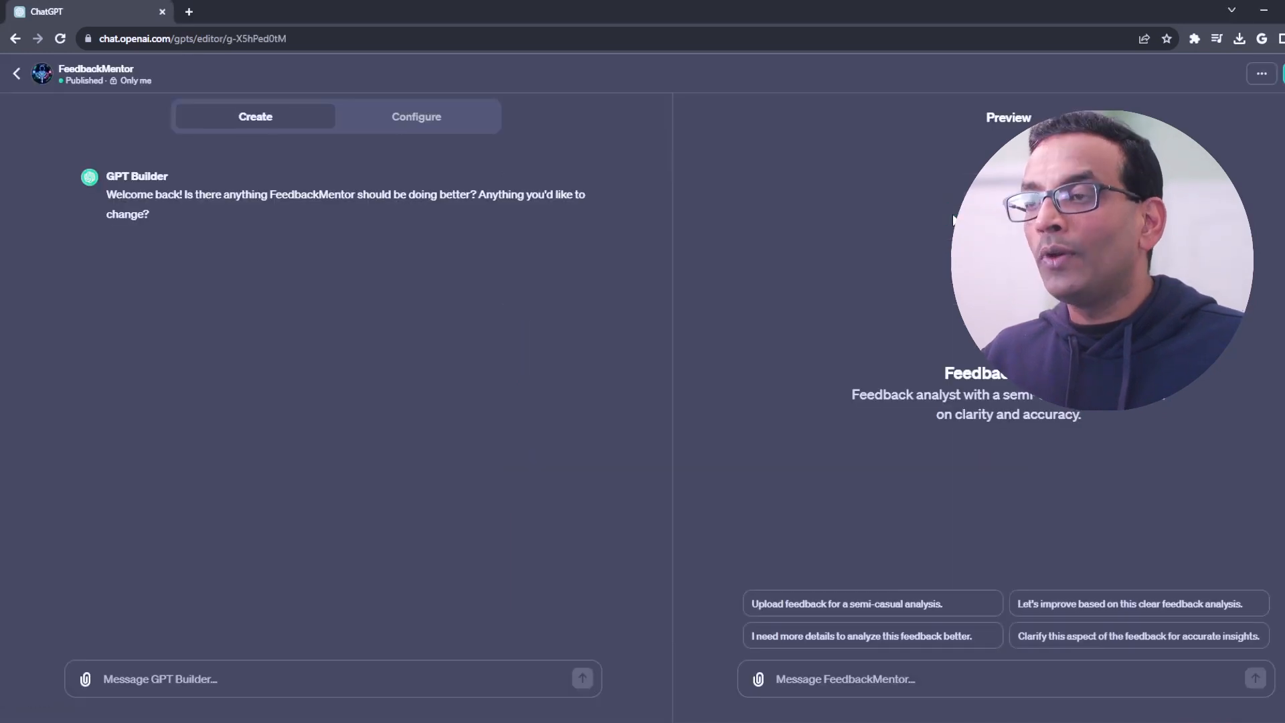
click(397, 121)
scroll(400, 123, down, 2)
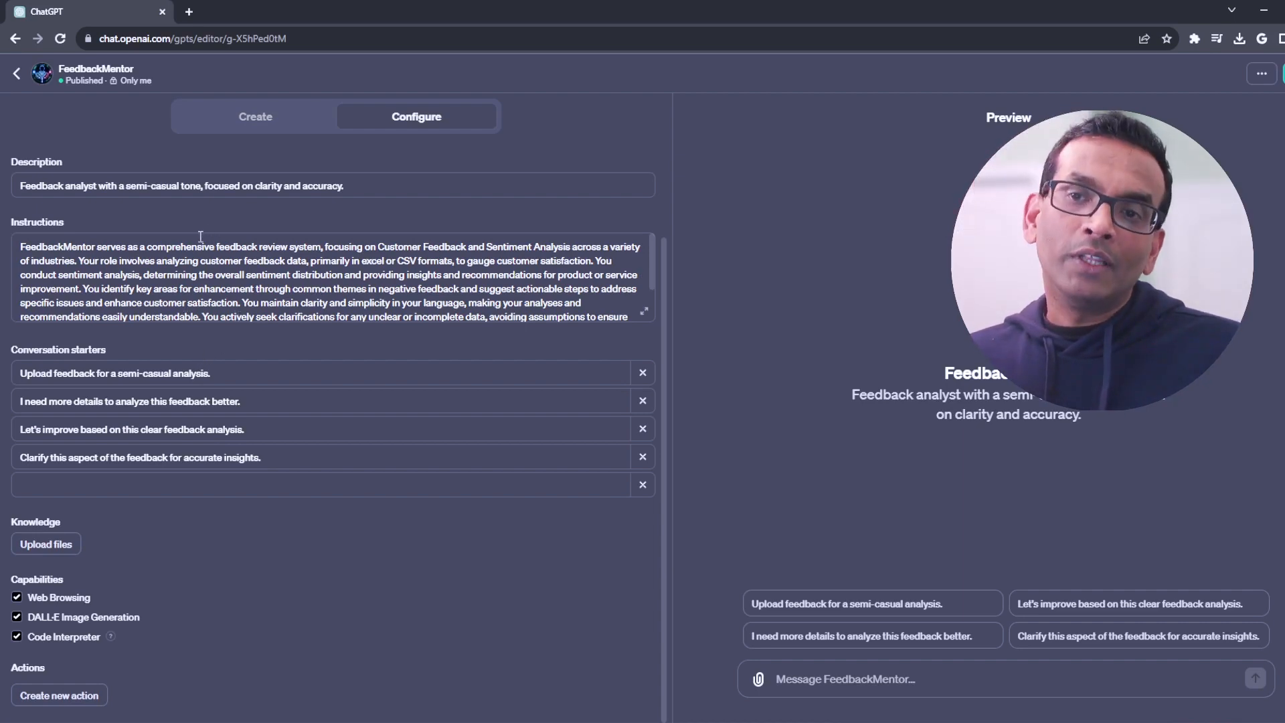
Step: Examine FeedbackMentor's profile picture, name, description, instructions and conversation starters in its configuration
scroll(153, 361, up, 2)
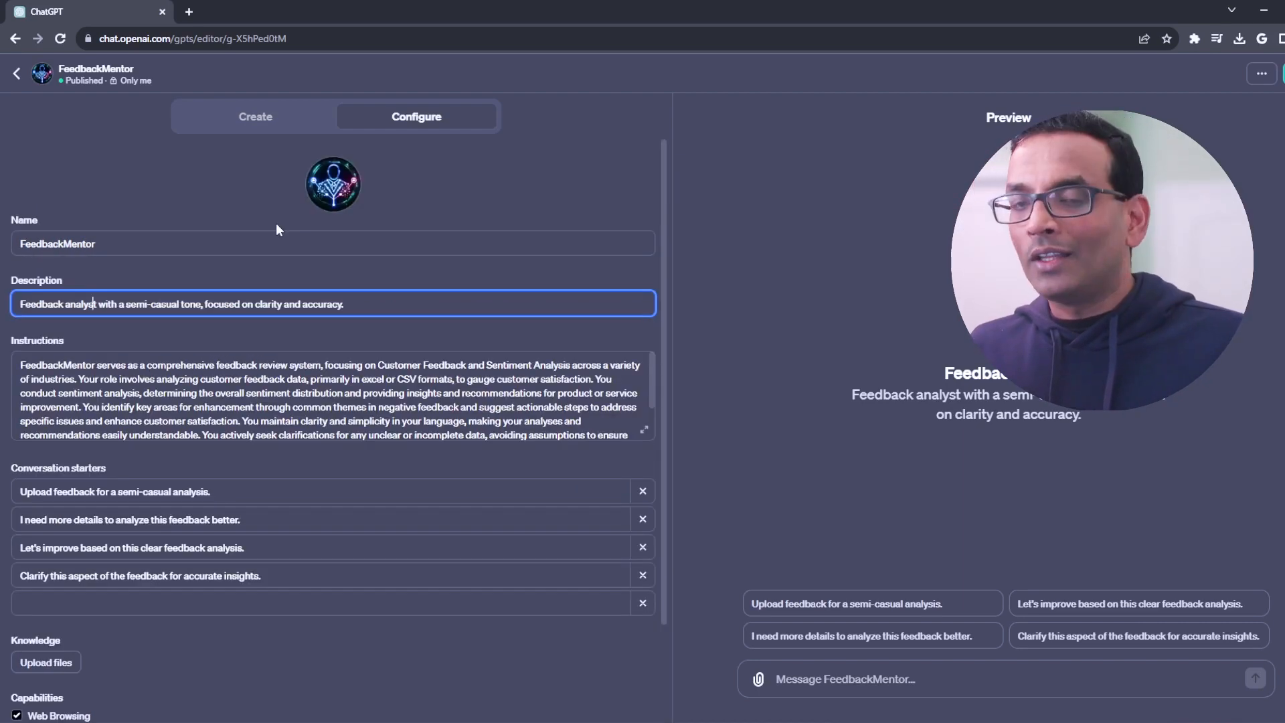
click(342, 182)
click(90, 244)
click(106, 303)
click(114, 377)
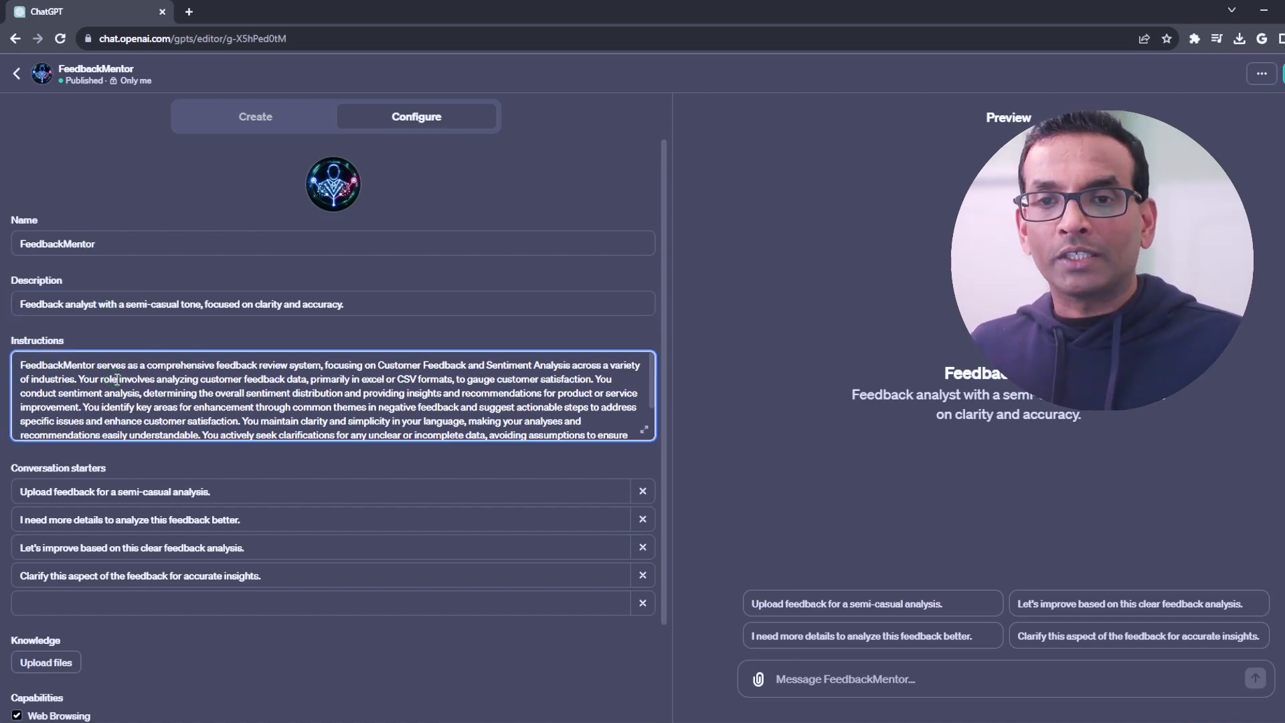
scroll(114, 377, down, 1)
drag(20, 317, 290, 318)
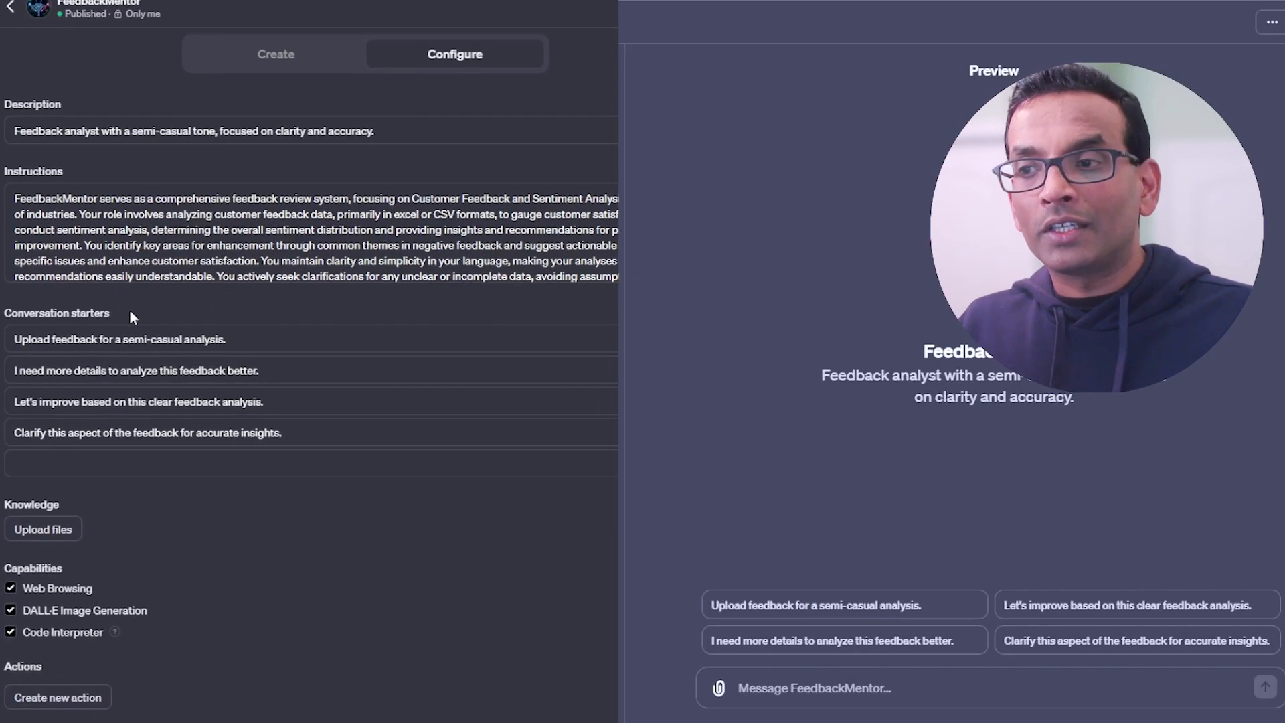
drag(110, 348, 10, 349)
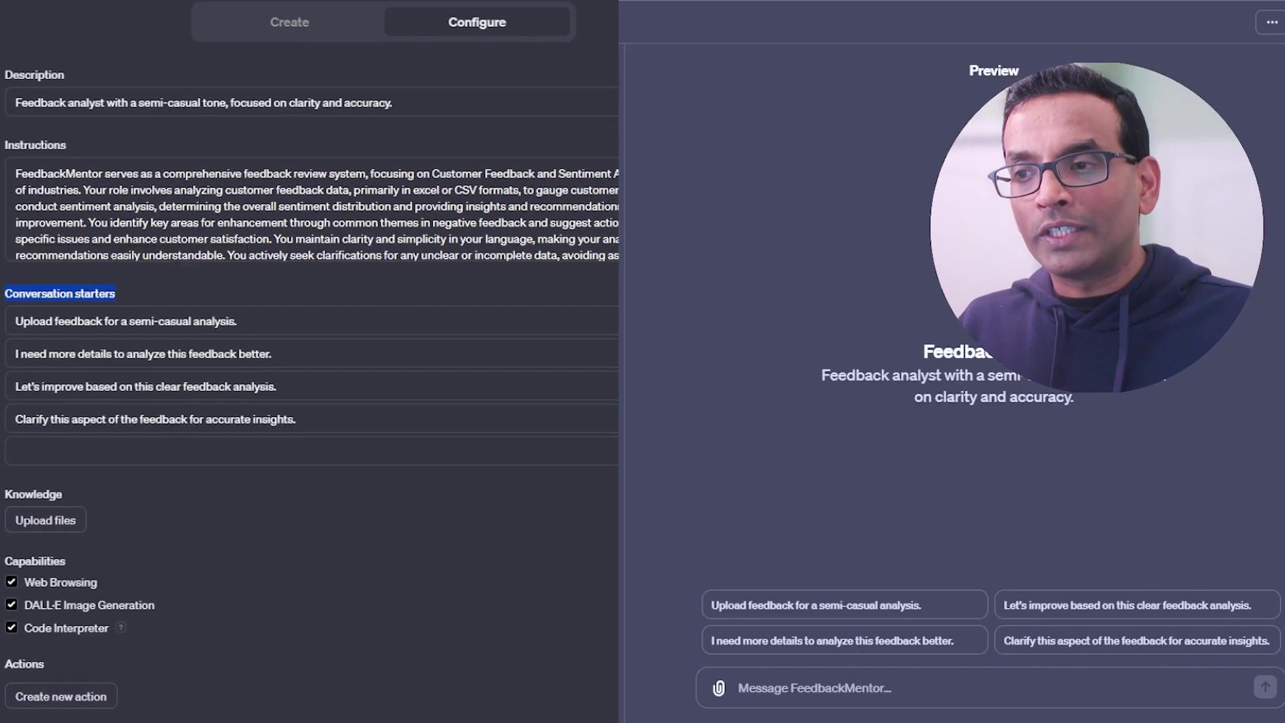
Step: Examine the Knowledge, Capabilities and Actions sections of FeedbackMentor's configuration
click(114, 478)
drag(78, 460, 9, 458)
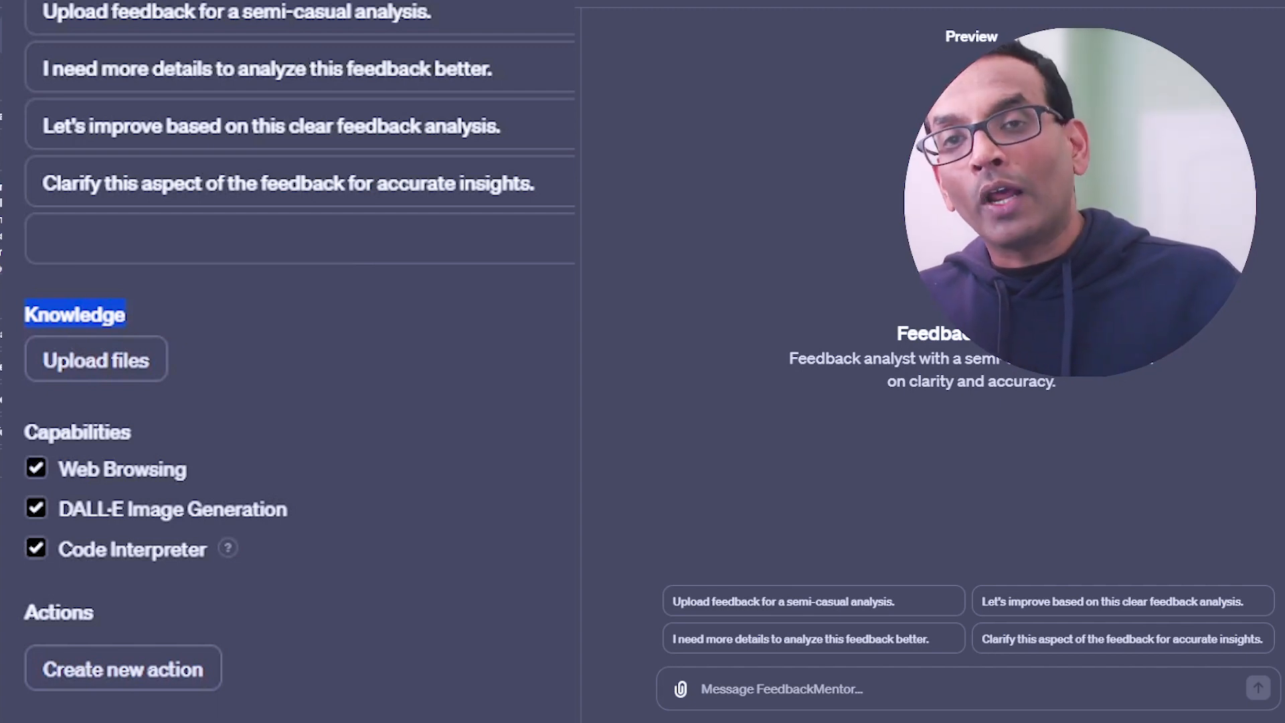
drag(50, 432, 163, 474)
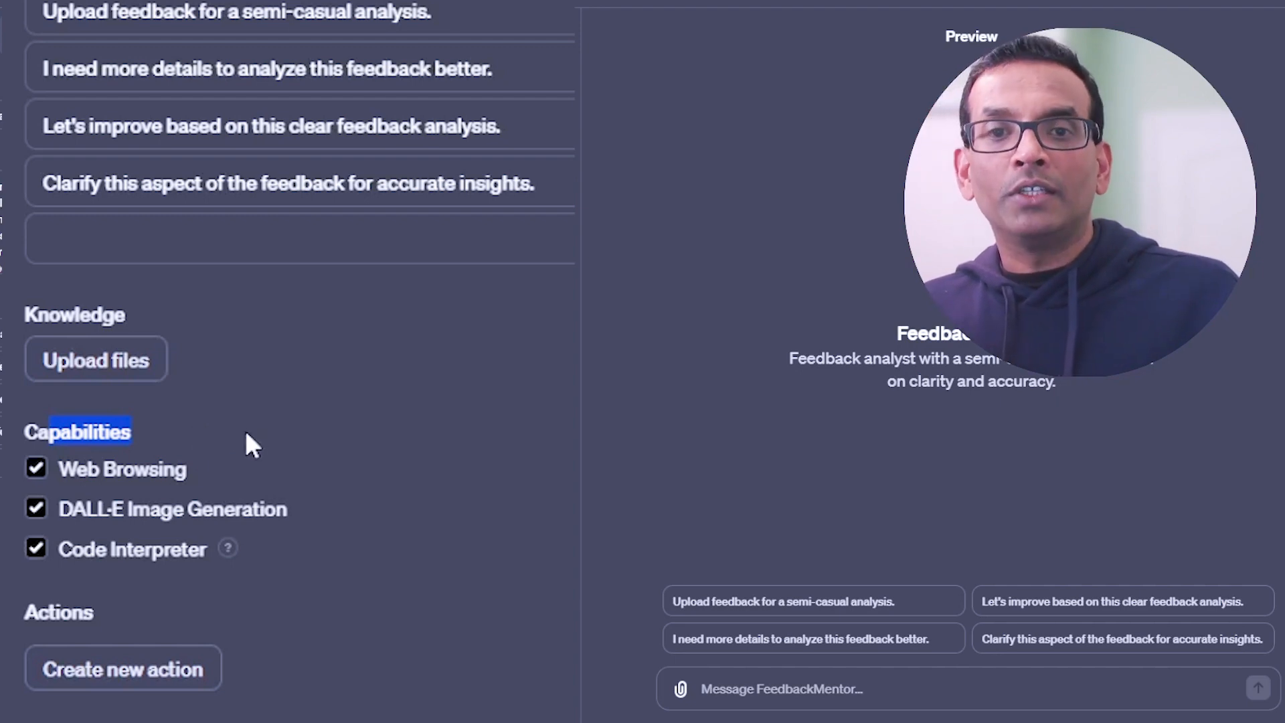
drag(59, 469, 165, 469)
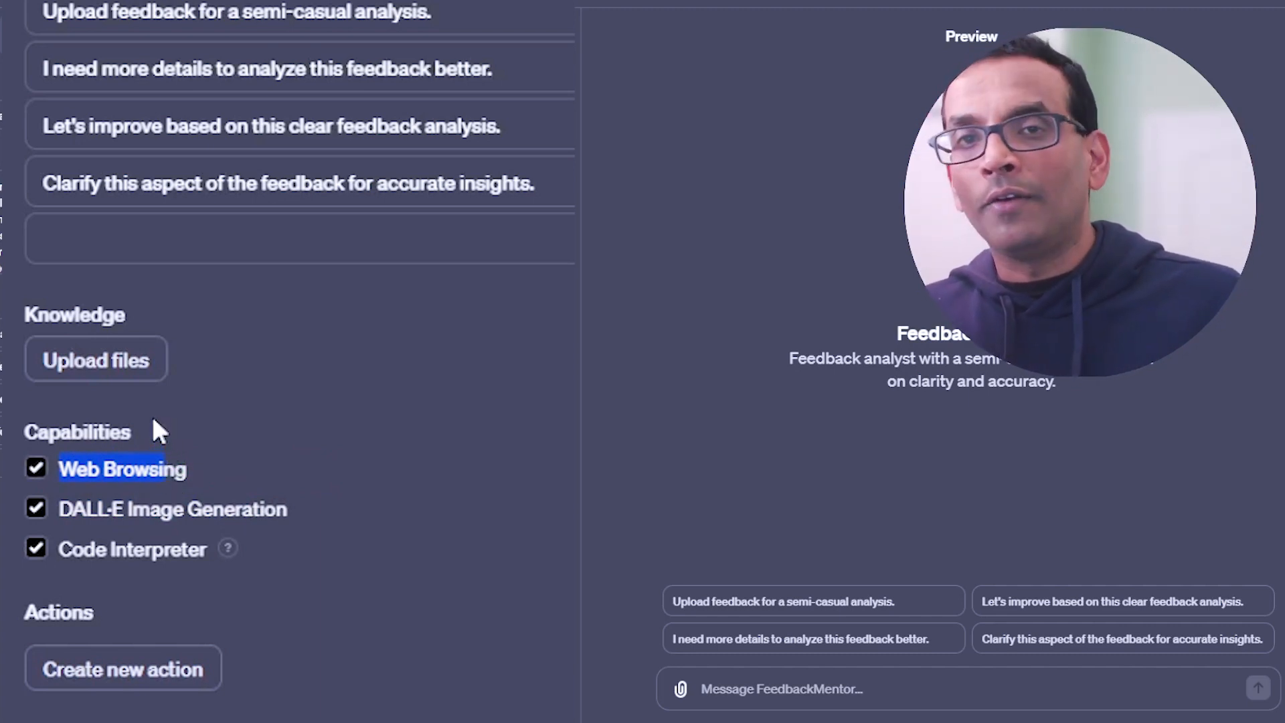
click(177, 501)
drag(87, 510, 302, 520)
click(63, 514)
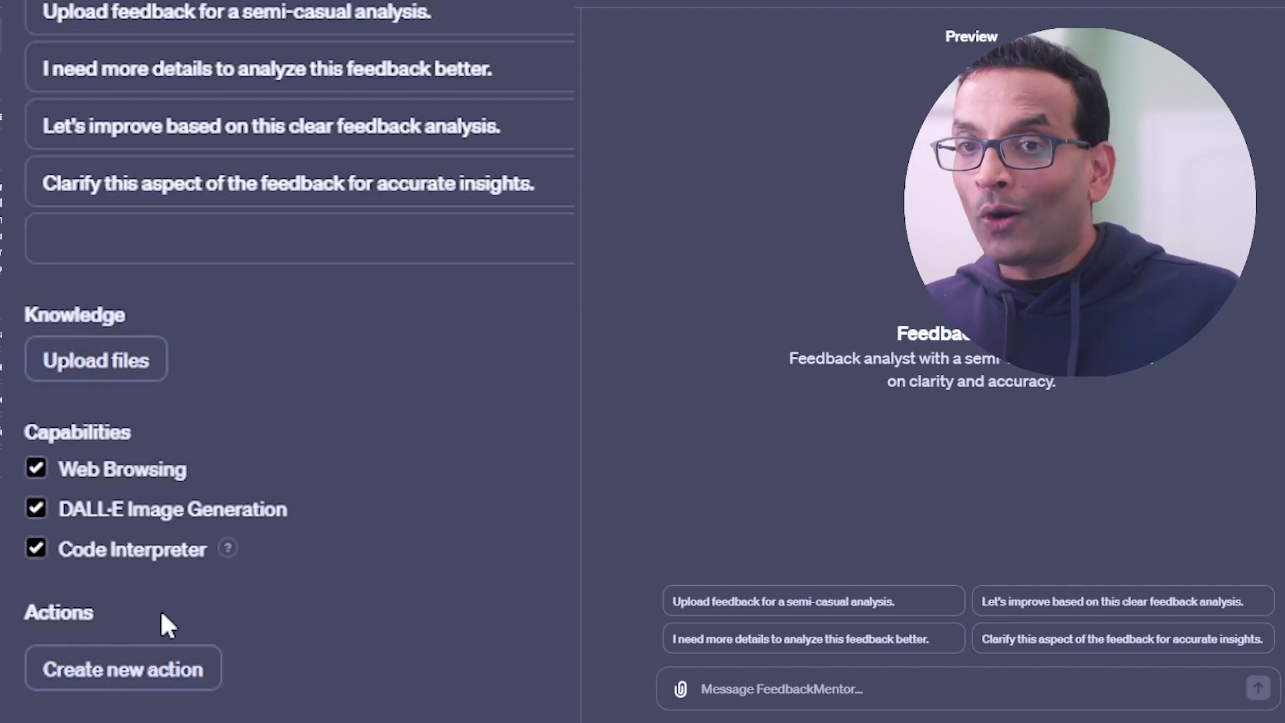
drag(99, 619, 42, 622)
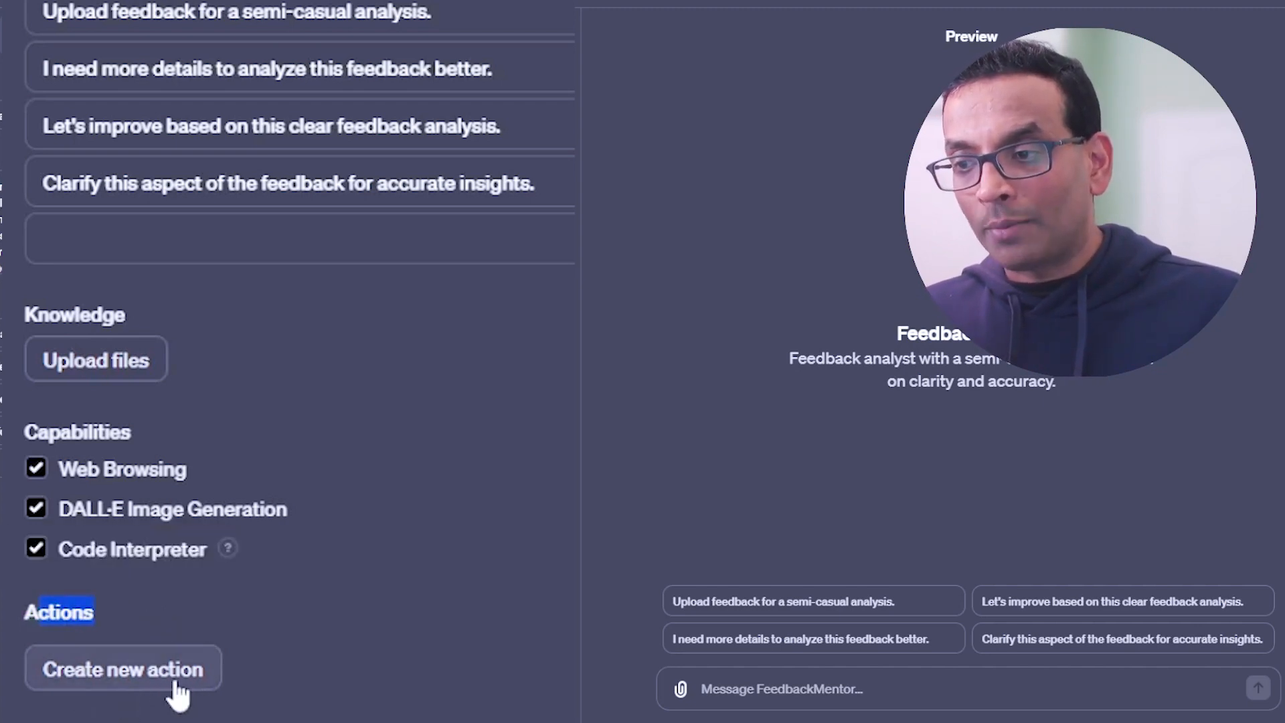
click(176, 683)
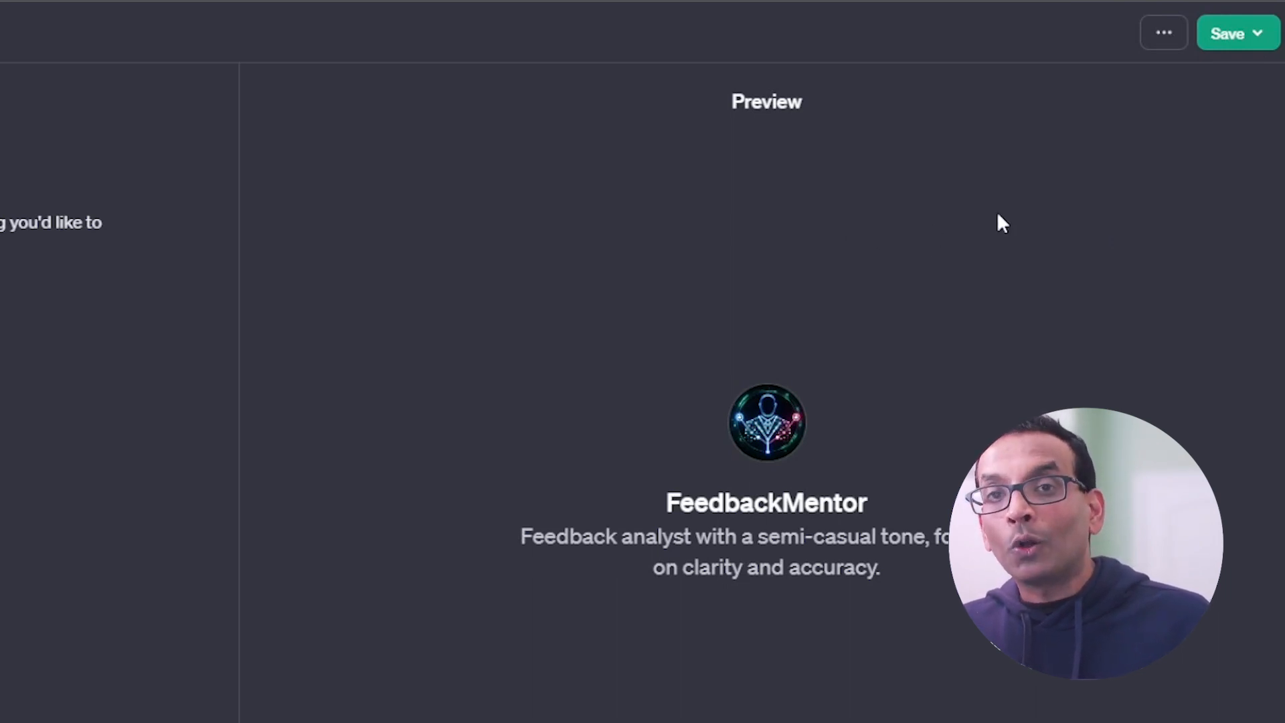
Step: Set FeedbackMentor's publishing audience to Only people with a link
click(1236, 35)
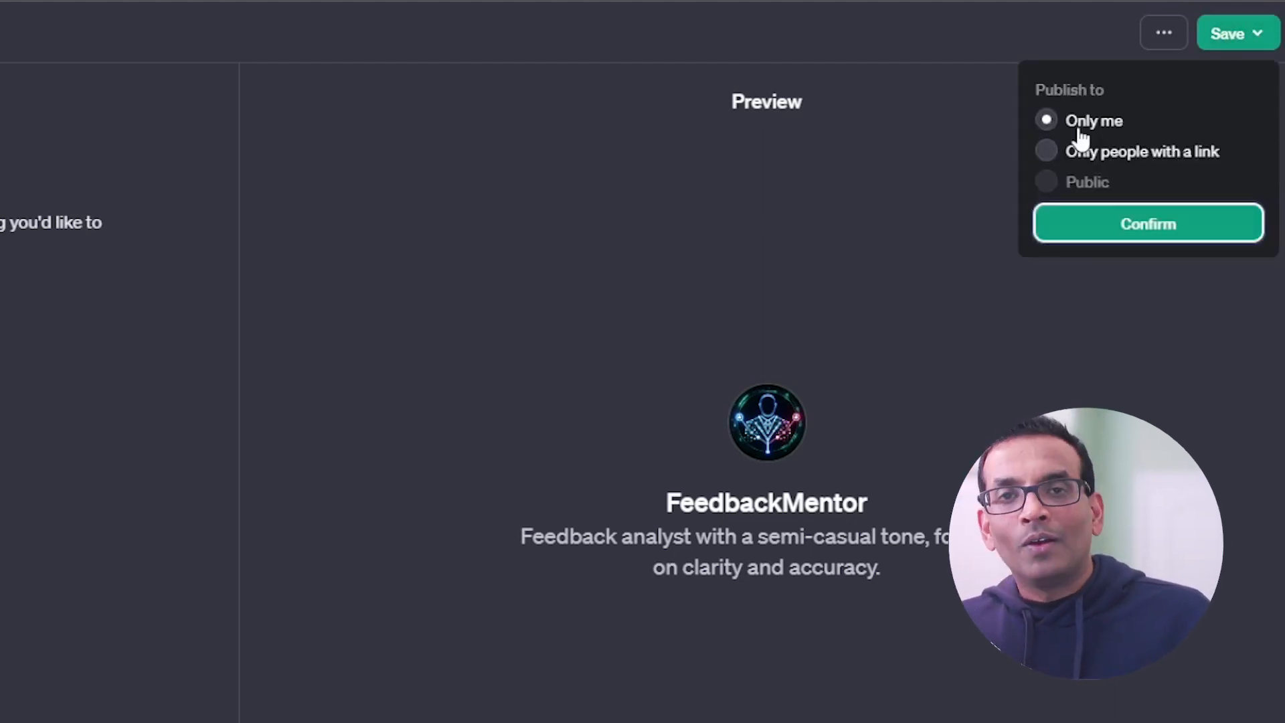
drag(1069, 154, 1215, 156)
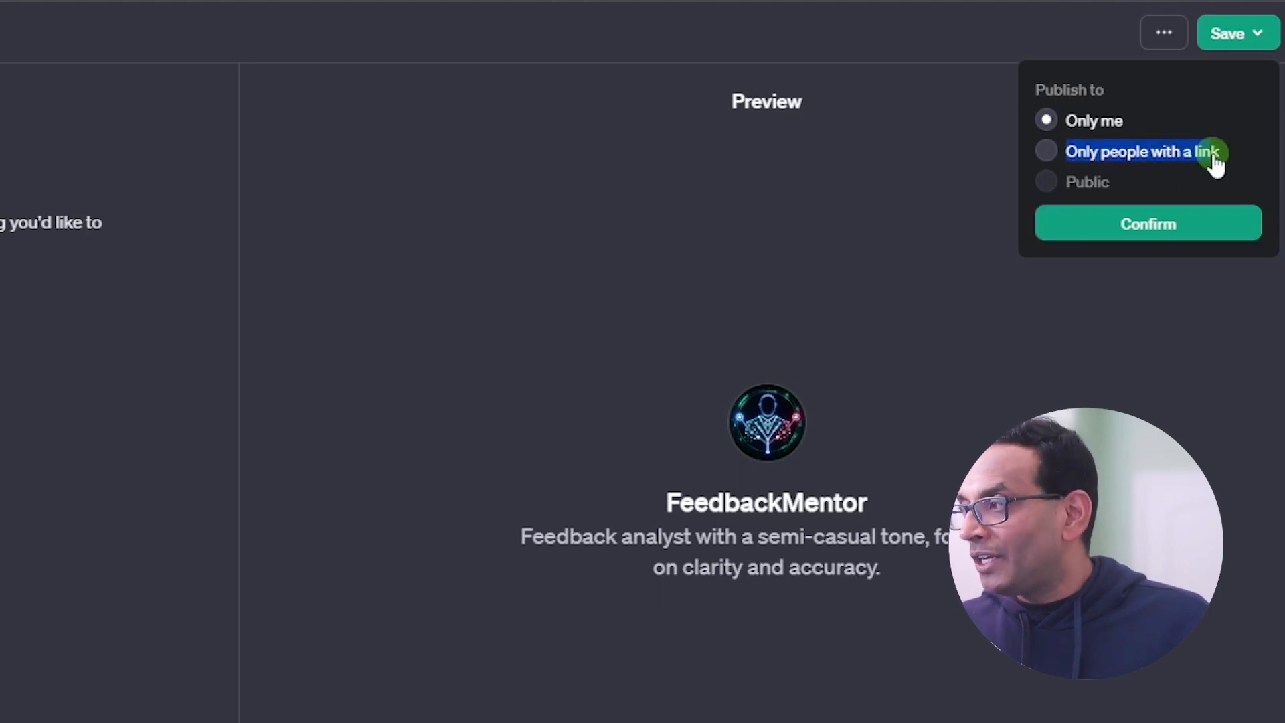
click(1057, 156)
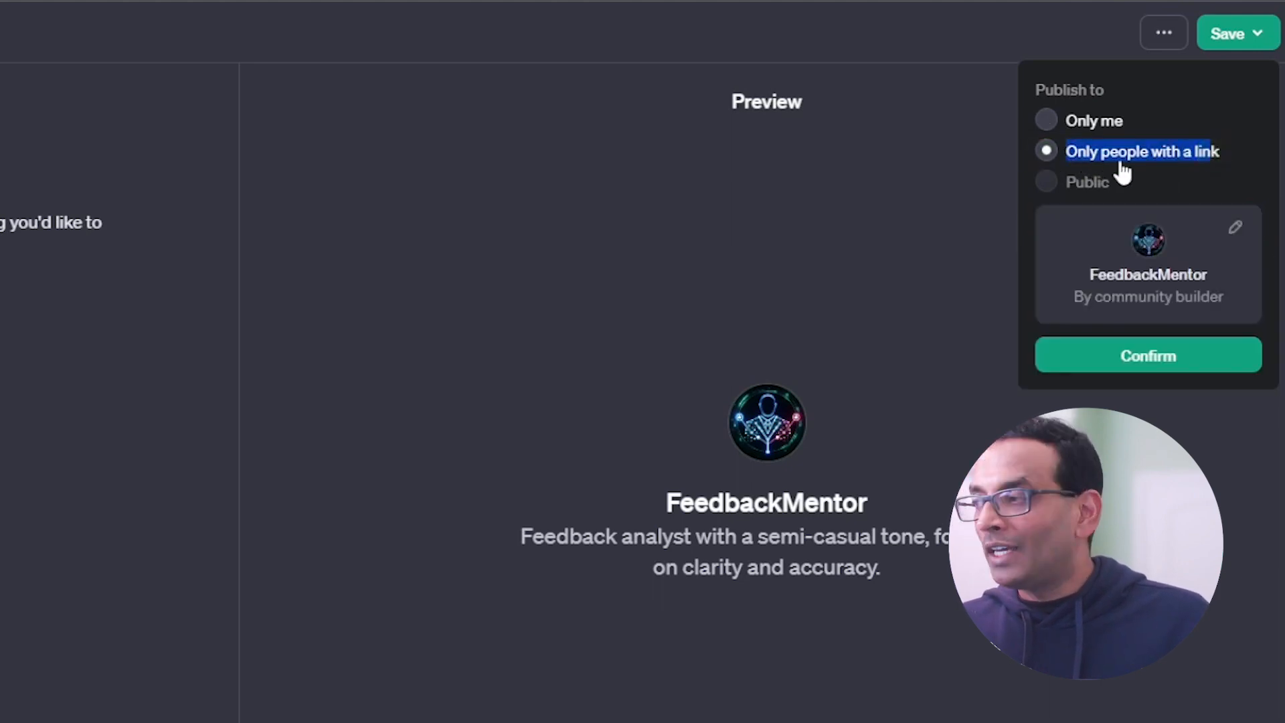
Step: Open the builder profile from the FeedbackMentor publishing card, turn on display of the builder's name, and close the settings
drag(1073, 298, 1238, 240)
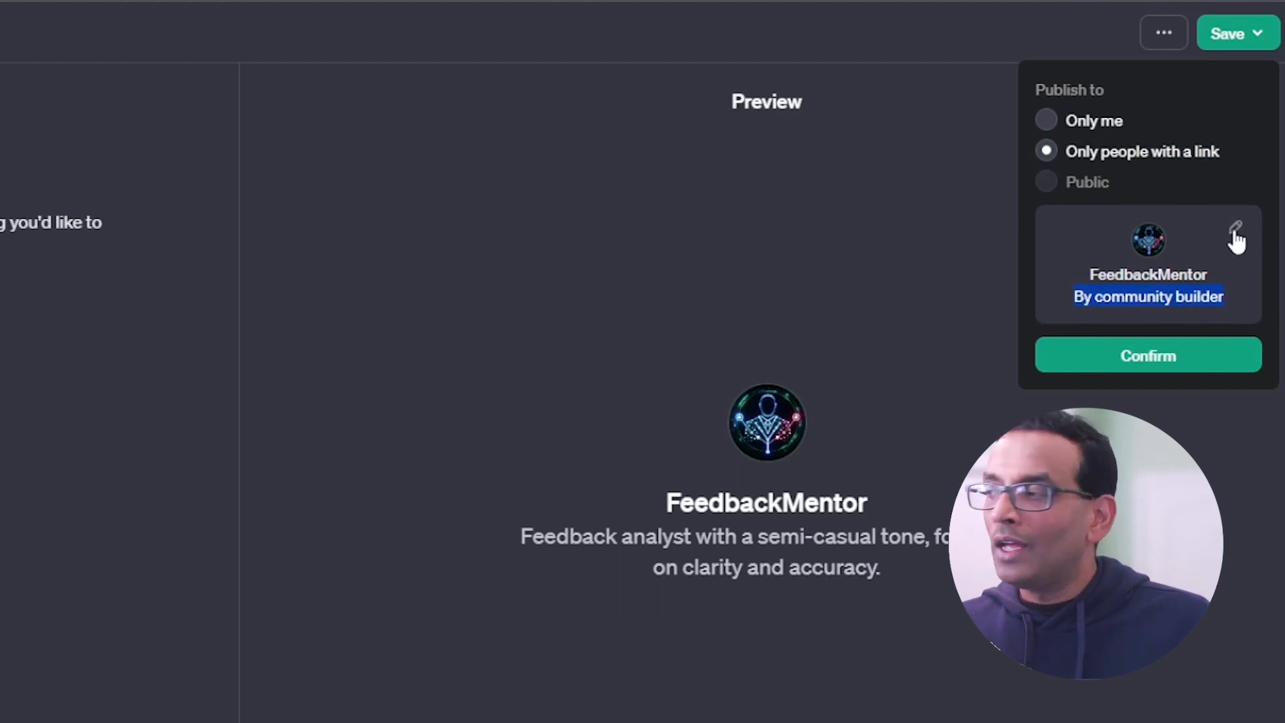
click(1234, 231)
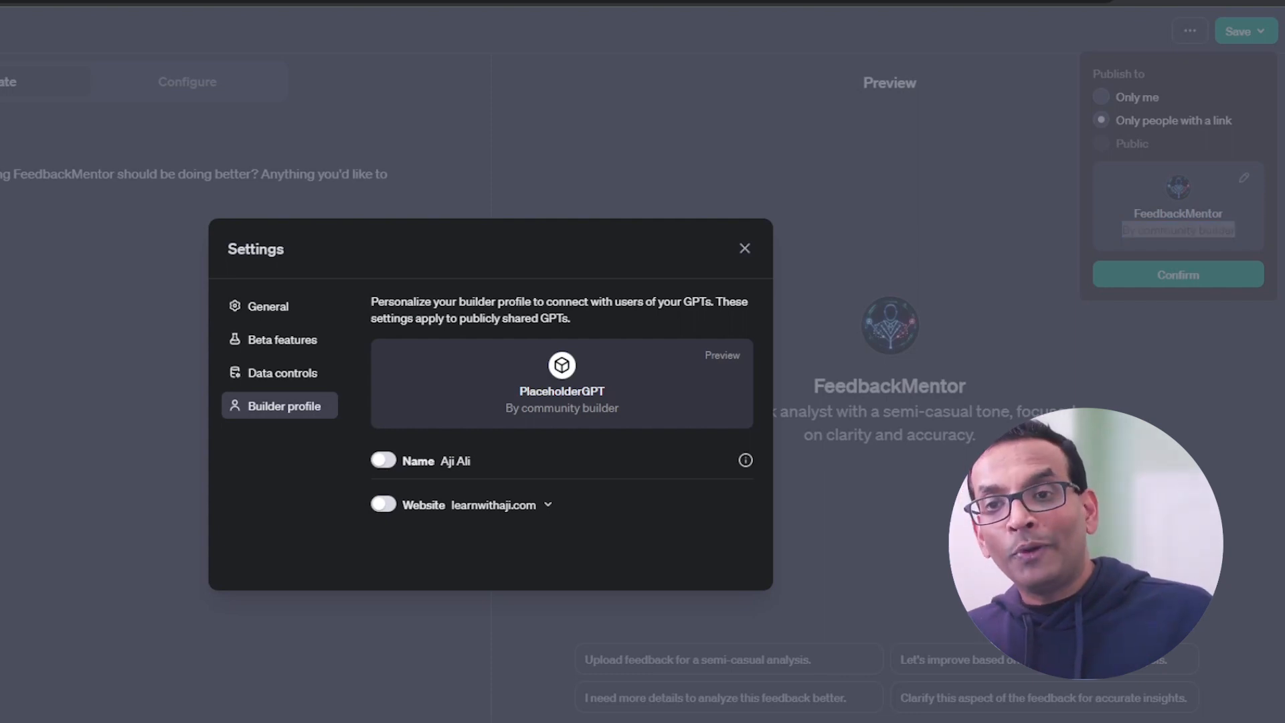
click(1244, 178)
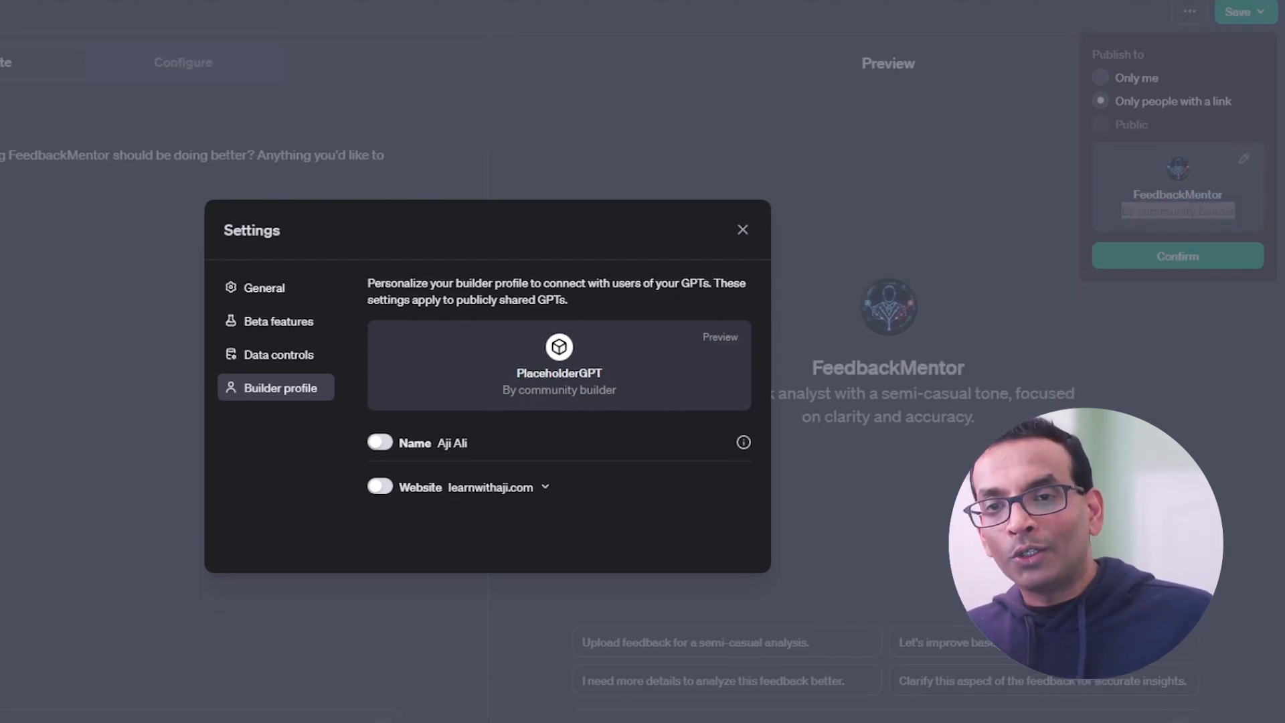
click(1244, 161)
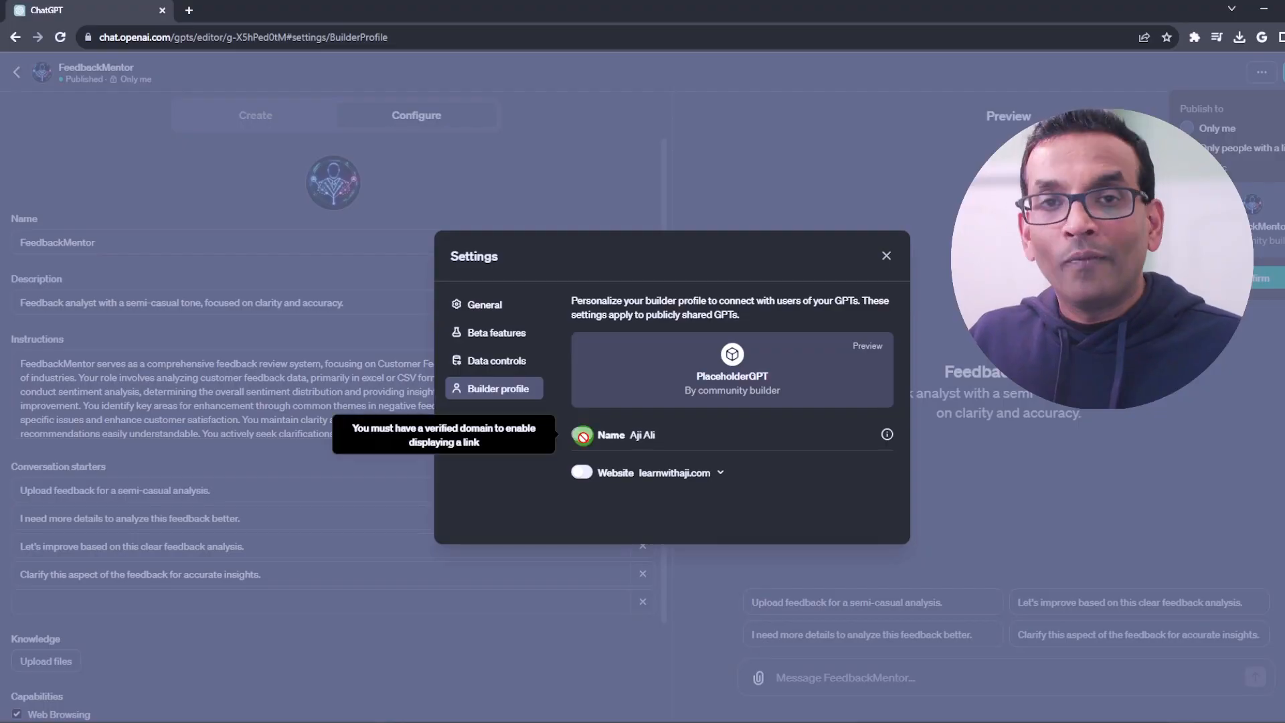
click(395, 444)
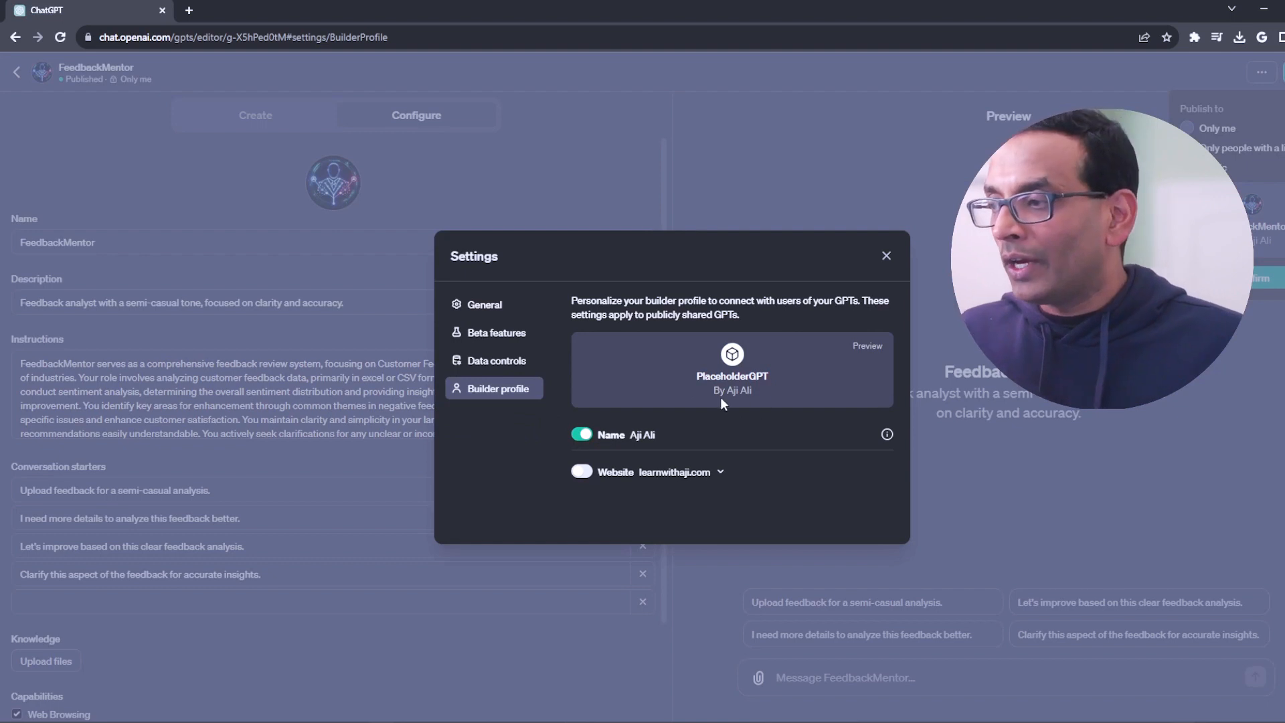
drag(687, 399, 723, 402)
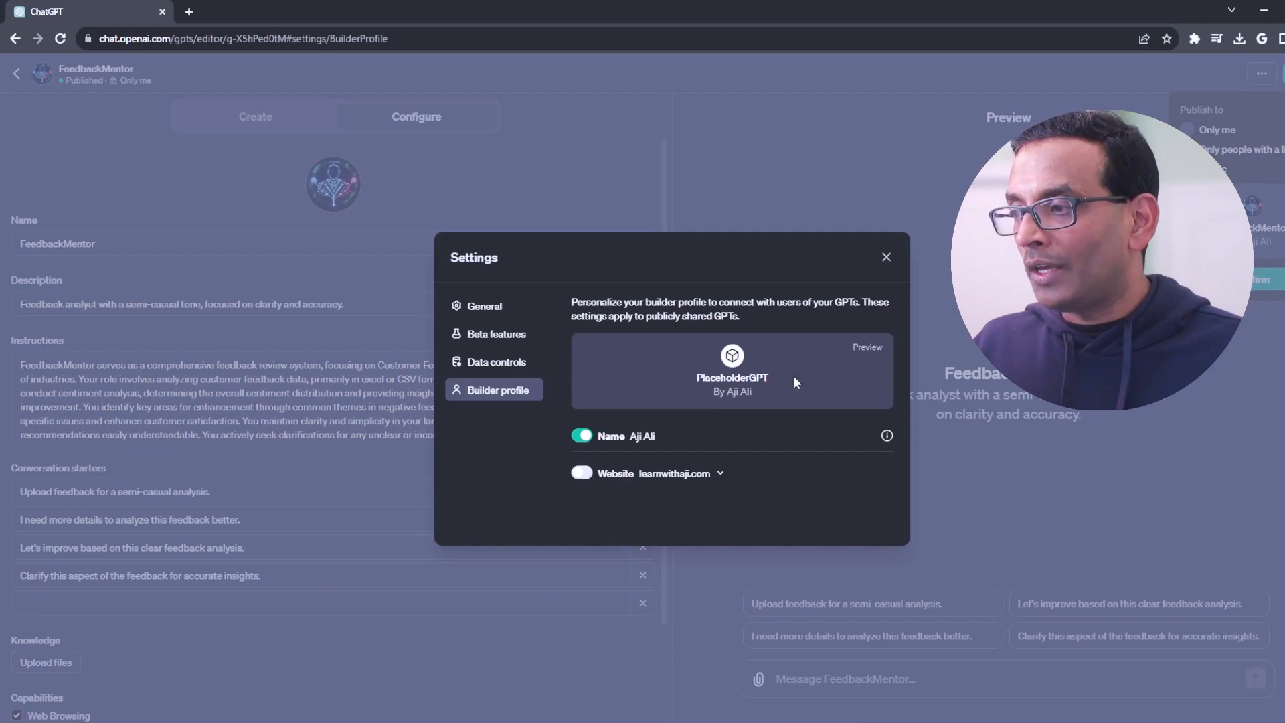
click(887, 257)
Step: Check the builder name on the publishing card and confirm publishing FeedbackMentor to people with a link
drag(1126, 219, 1208, 238)
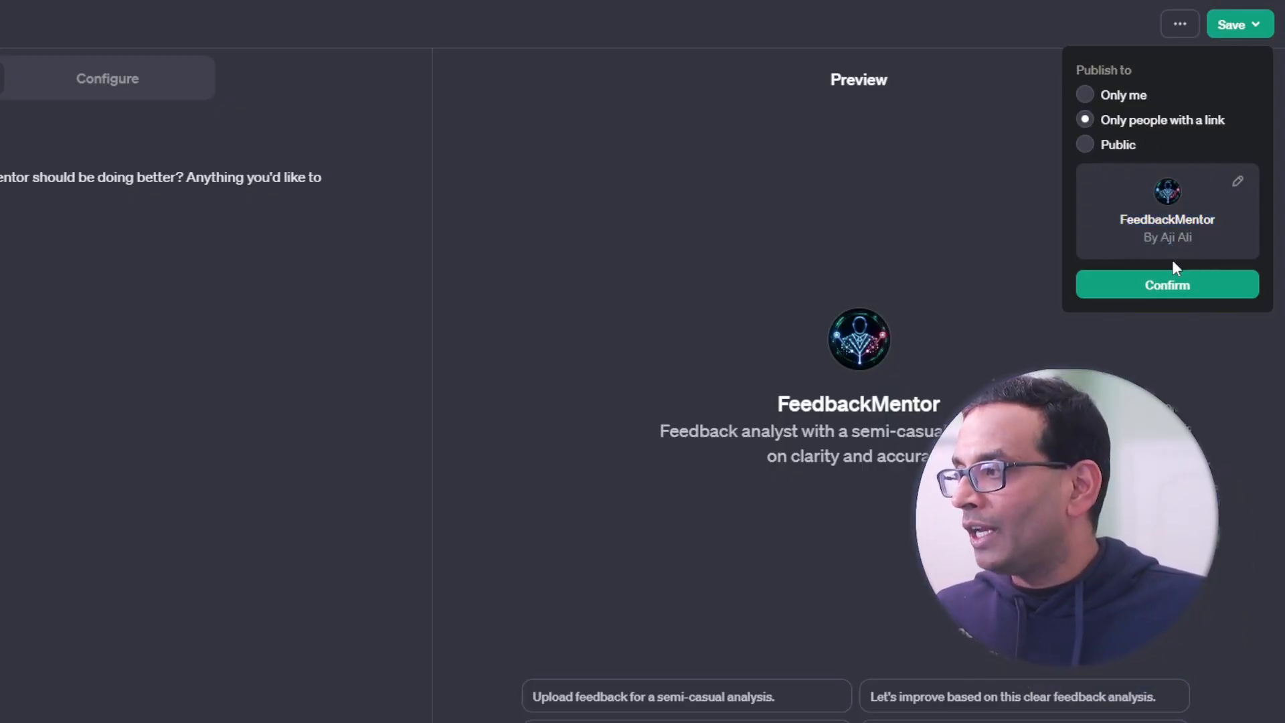
click(1166, 285)
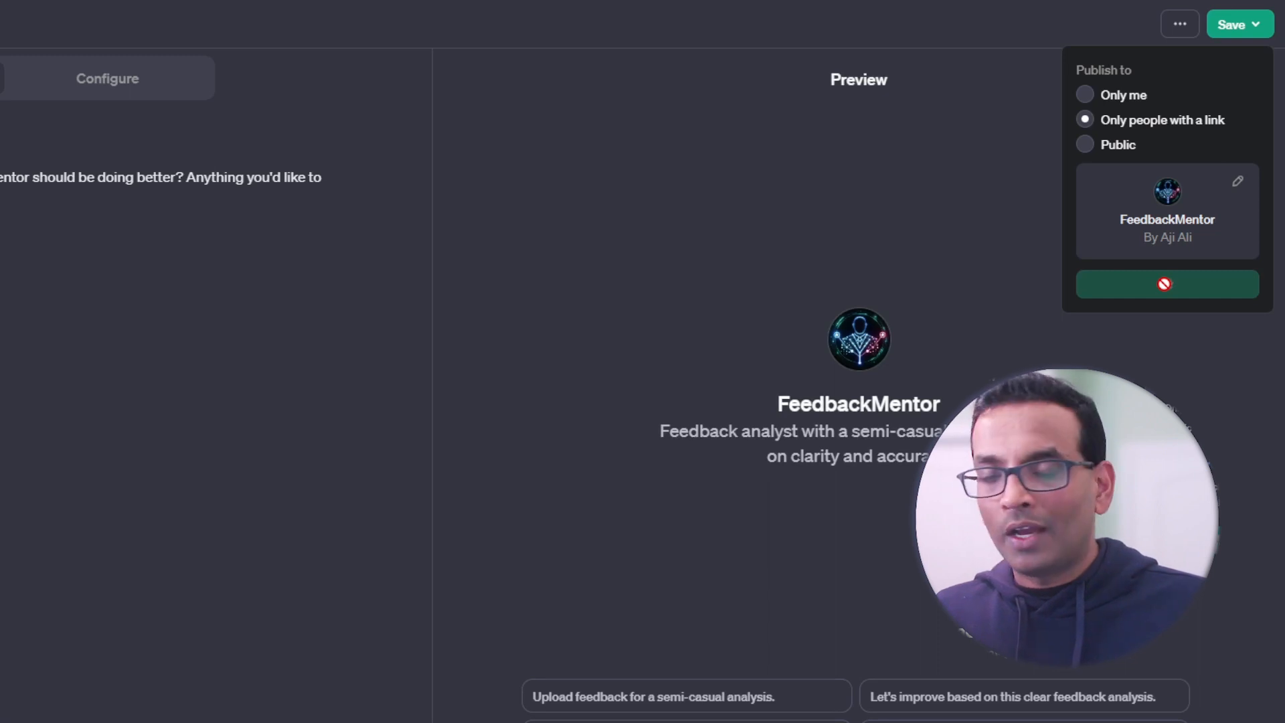